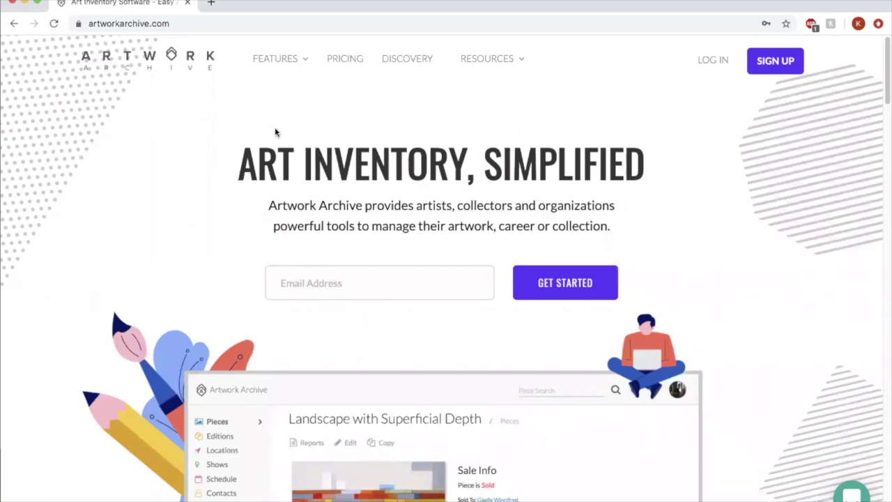
- Scroll down the artworkarchive.com homepage through the feature grid
scroll(761, 298, "down", 5)
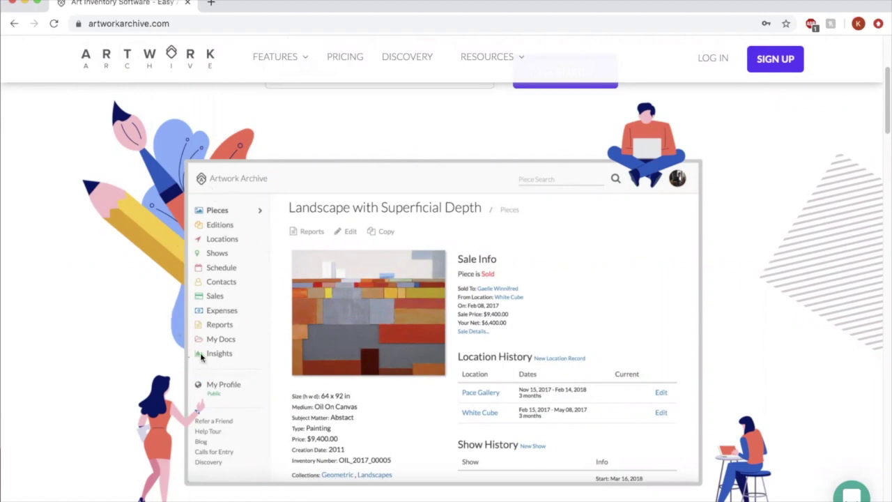
scroll(97, 341, "down", 5)
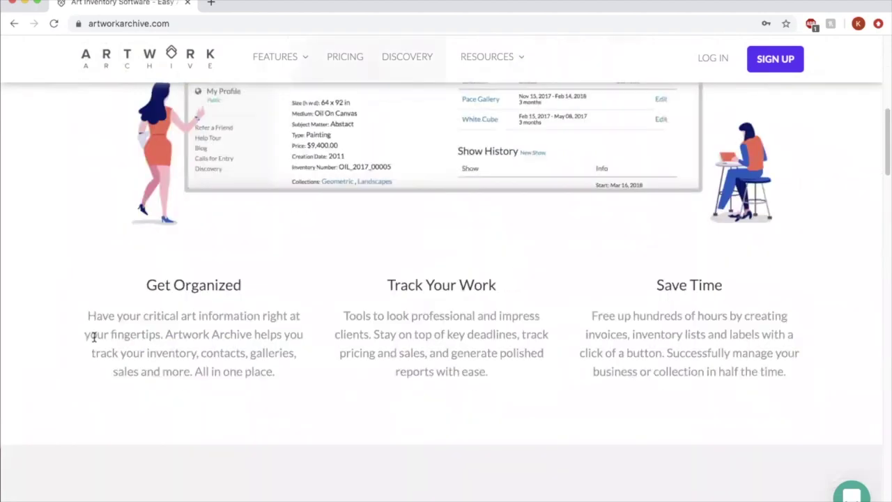
scroll(78, 350, "down", 3)
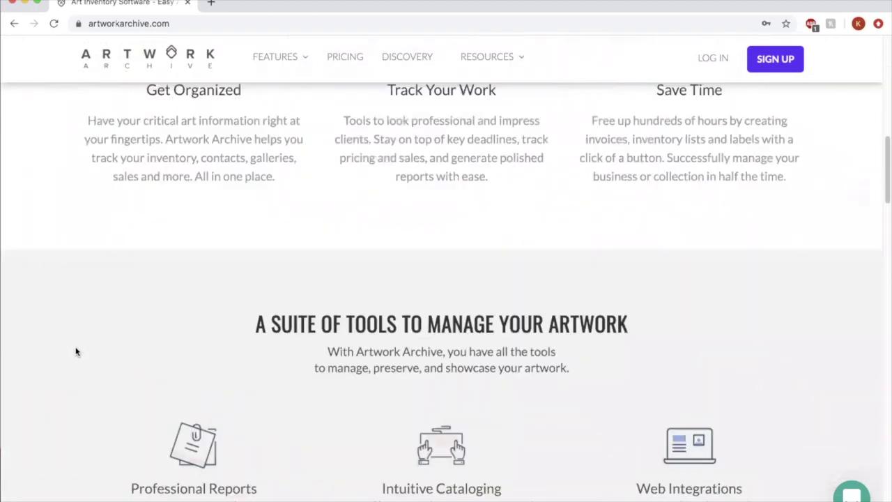
scroll(74, 345, "down", 4)
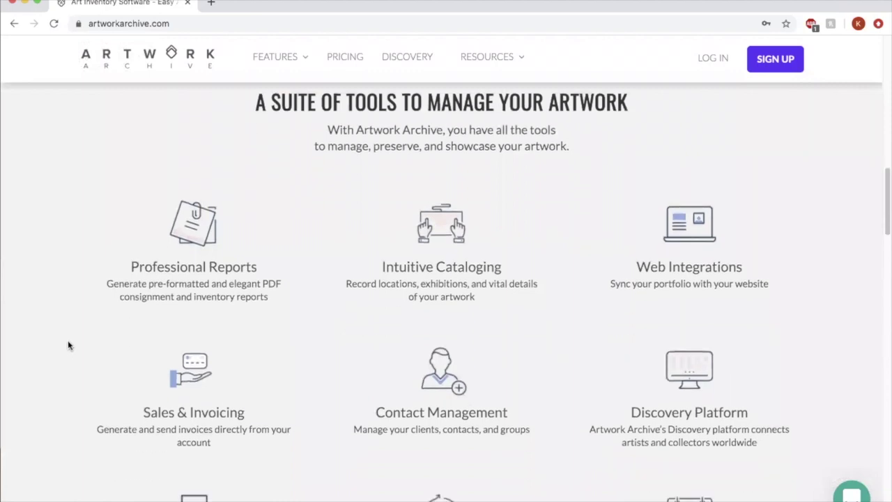
scroll(68, 341, "down", 1)
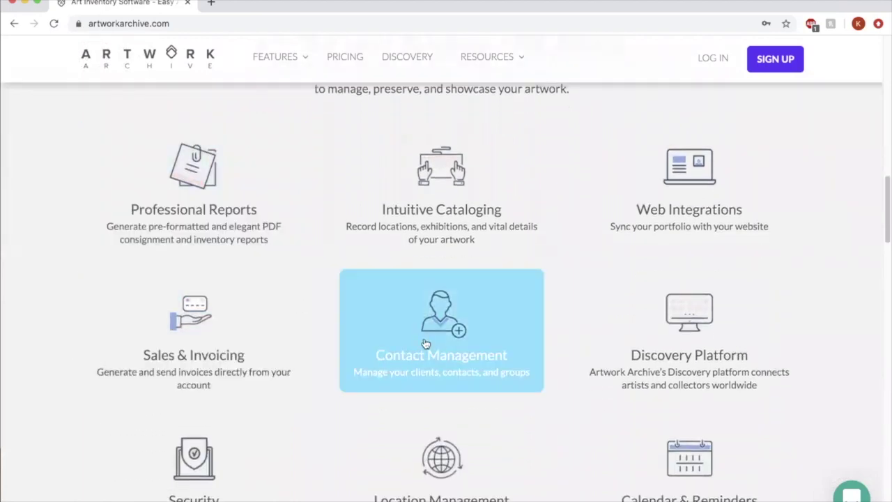
scroll(427, 339, "down", 2)
scroll(428, 339, "down", 3)
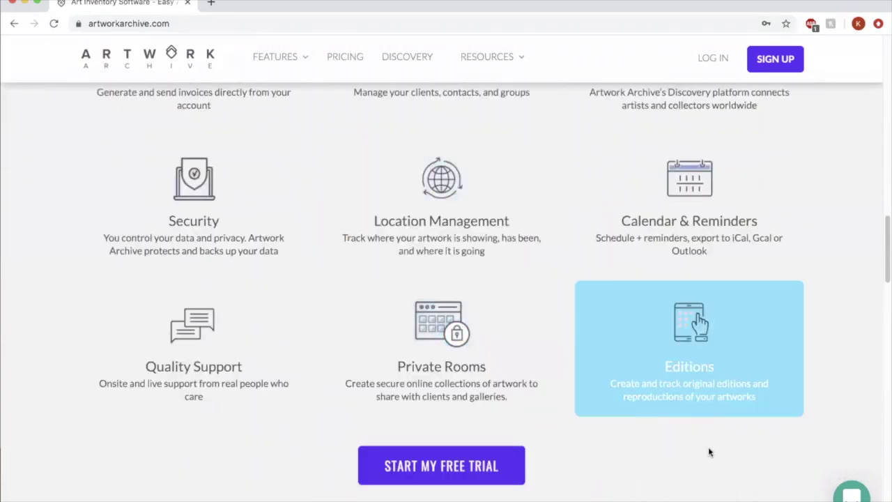
scroll(763, 442, "down", 2)
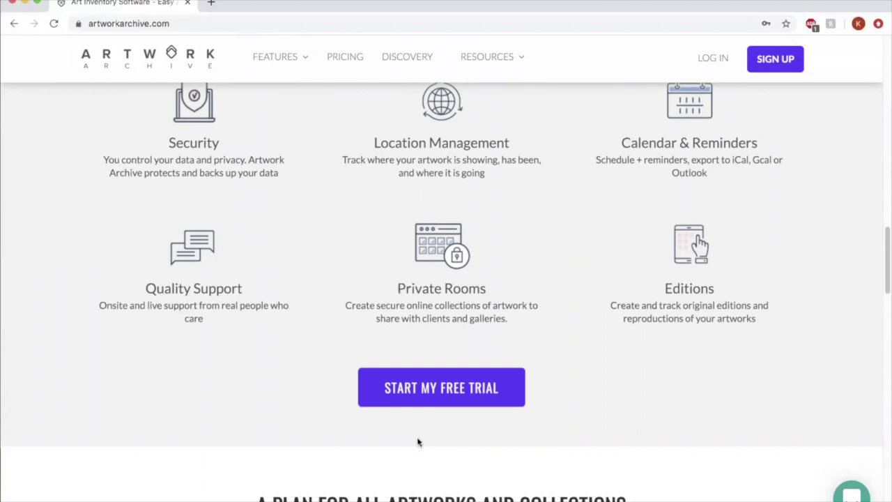
- Continue to the 'A Plan for All Artworks and Collections' cards and open the Artists plan page
scroll(68, 419, "down", 3)
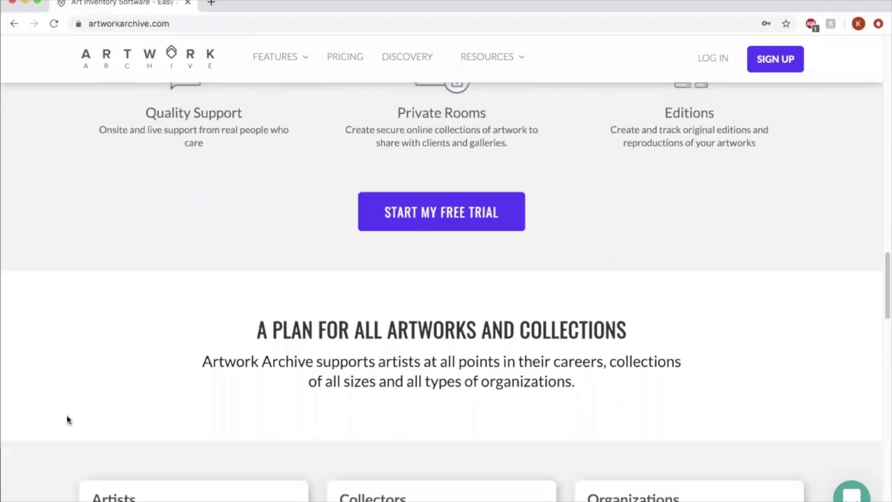
scroll(67, 419, "down", 5)
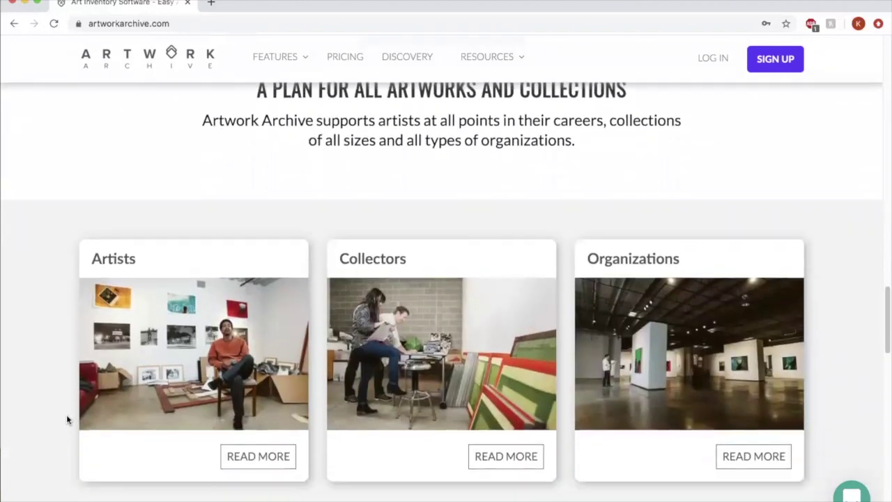
scroll(66, 419, "down", 1)
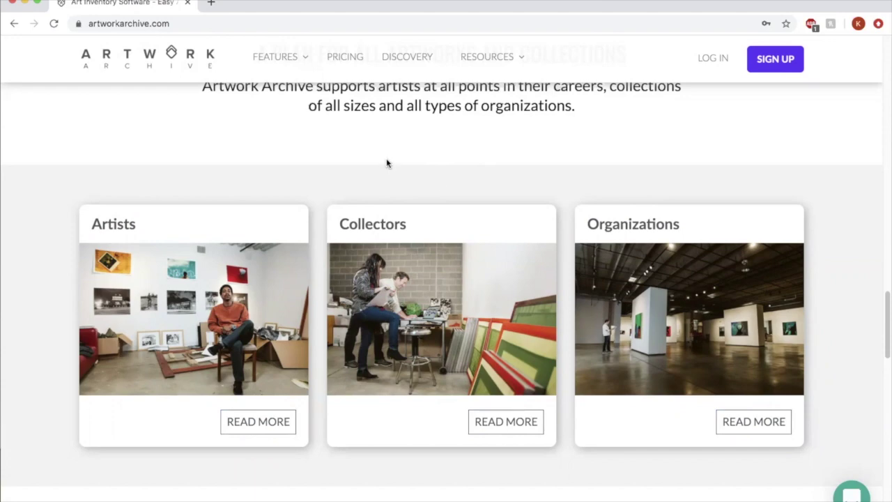
left_click(253, 421)
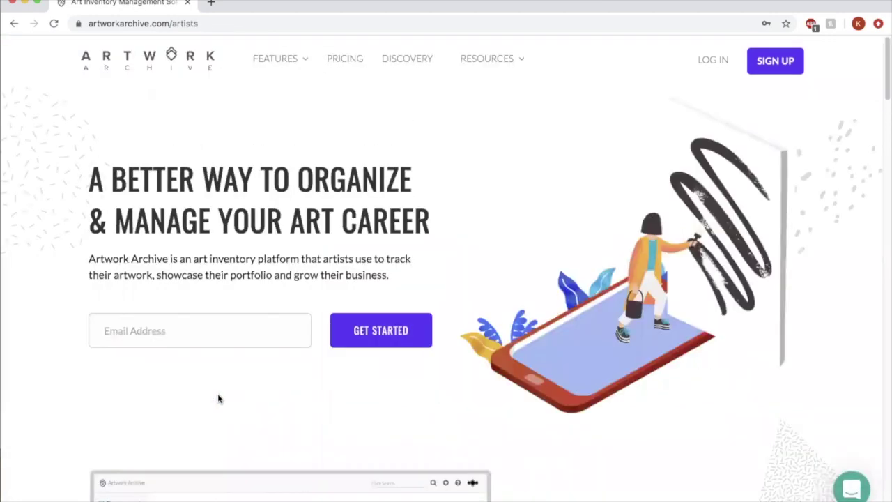
- Scroll down the Artists page past its tool suite to the Get Started Today sign-up form
scroll(67, 387, "down", 3)
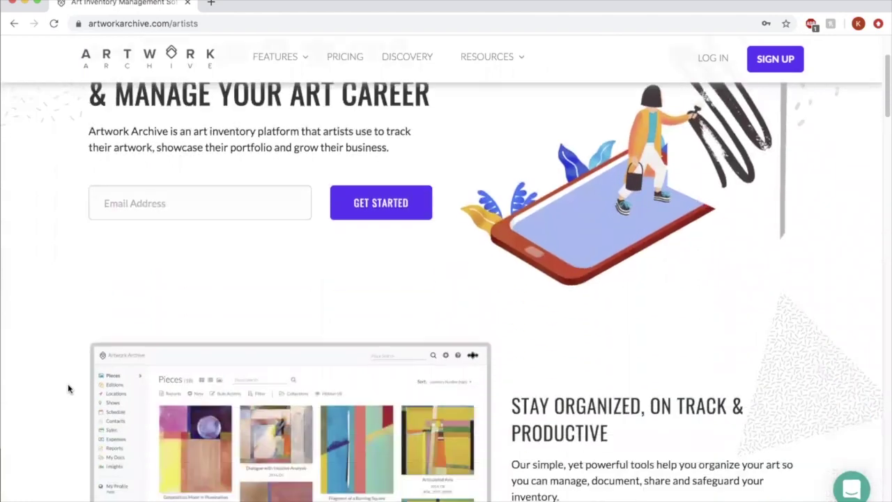
scroll(59, 383, "down", 1)
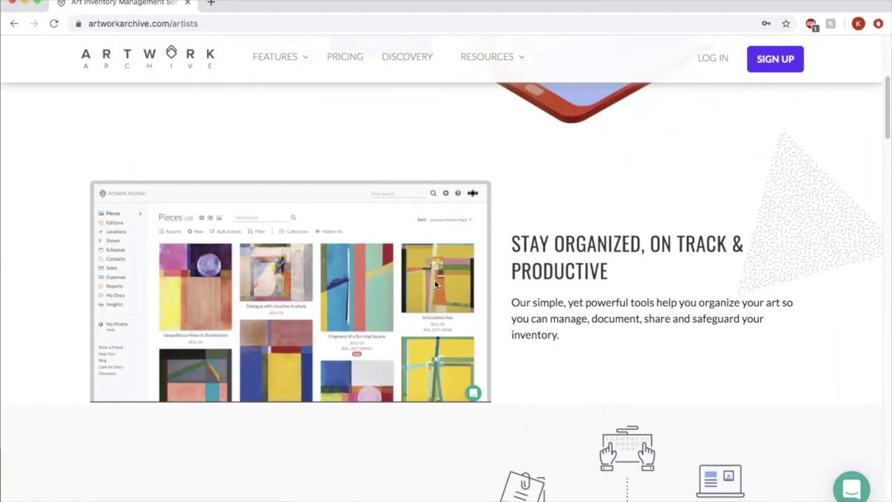
scroll(391, 349, "down", 4)
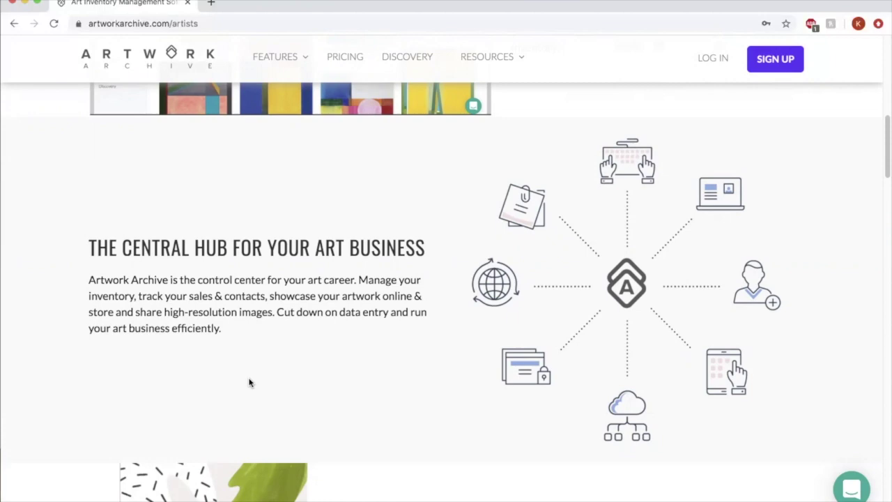
scroll(250, 382, "down", 8)
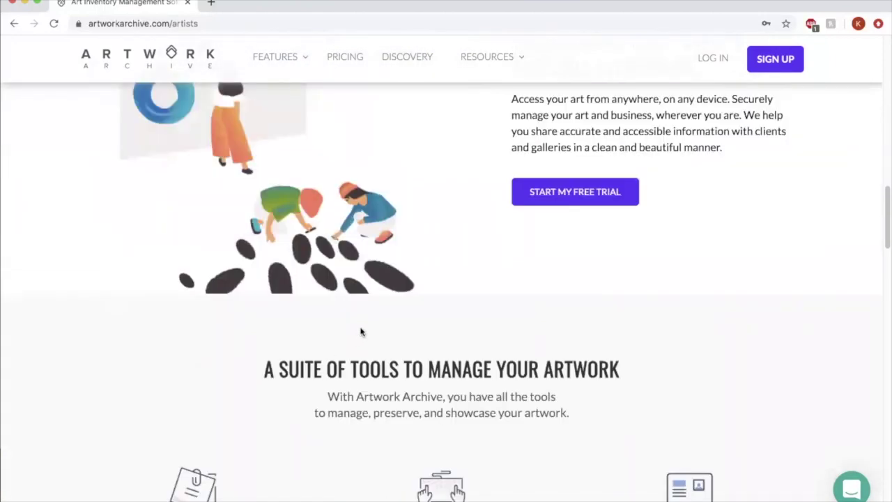
scroll(356, 332, "down", 3)
scroll(351, 339, "down", 2)
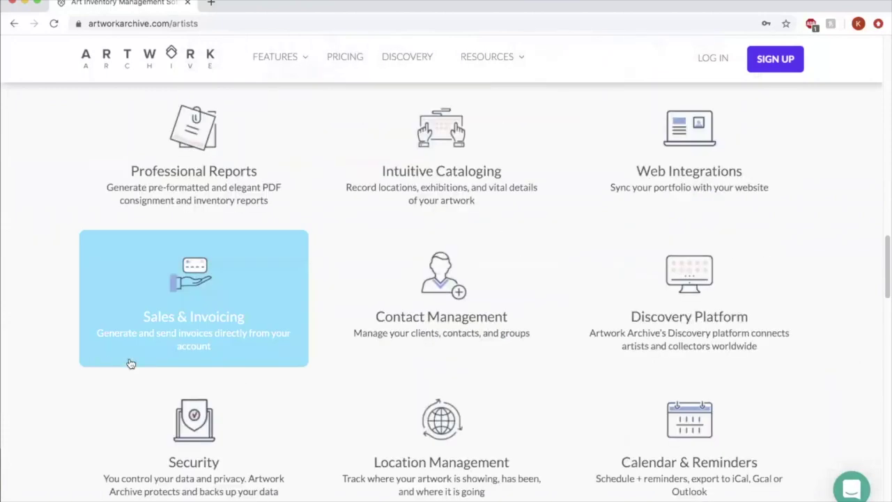
scroll(31, 376, "down", 2)
scroll(29, 379, "down", 10)
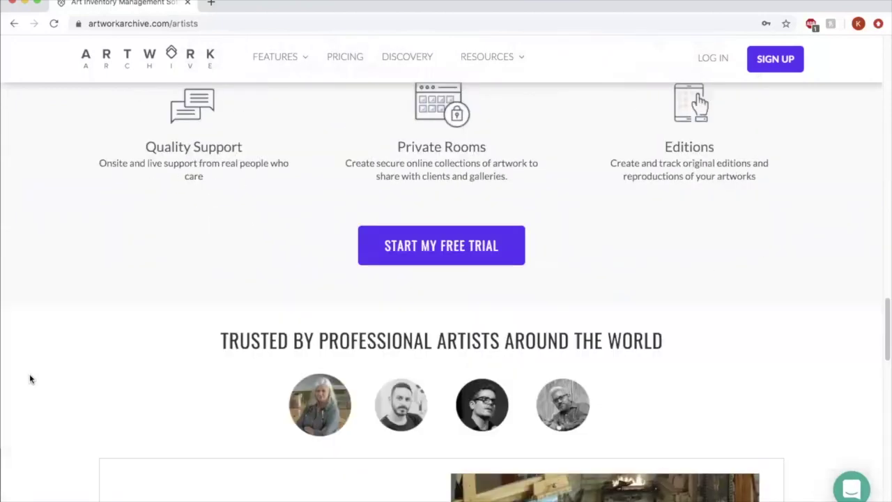
scroll(33, 359, "down", 3)
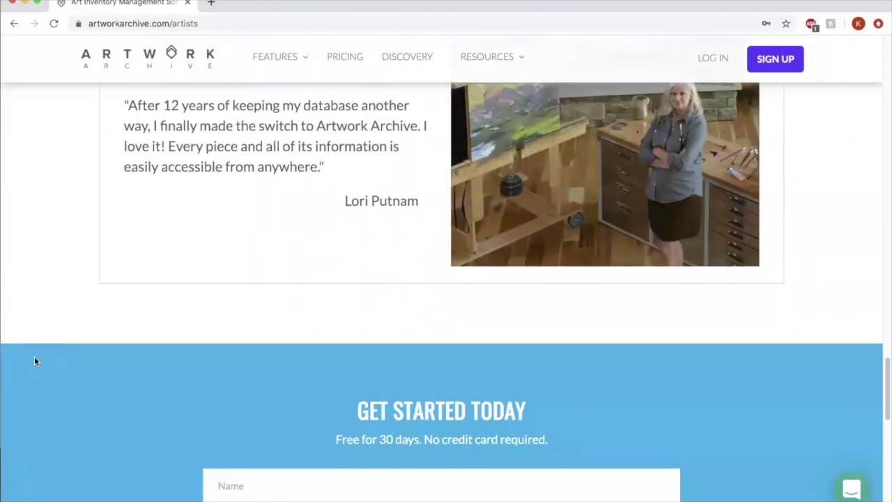
scroll(34, 359, "down", 5)
scroll(32, 357, "down", 2)
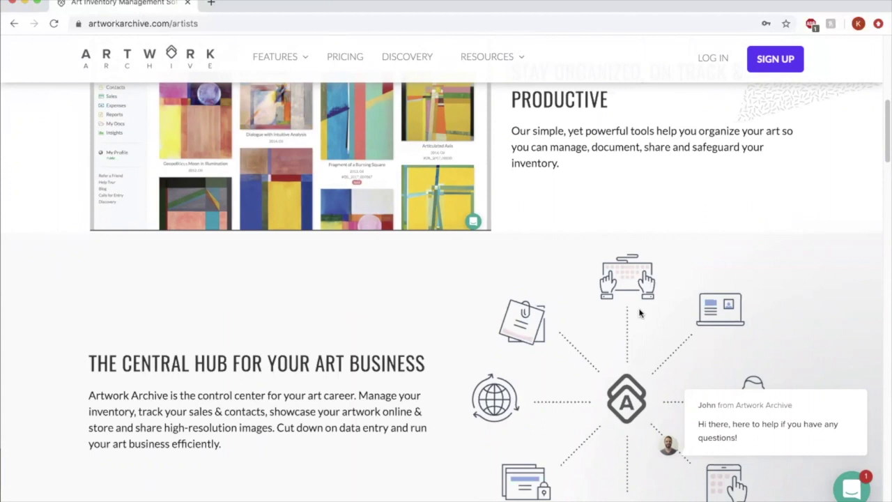
- Return the Artists page to its 'A Better Way to Organize & Manage Your Art Career' hero section
mouse_move(765, 440)
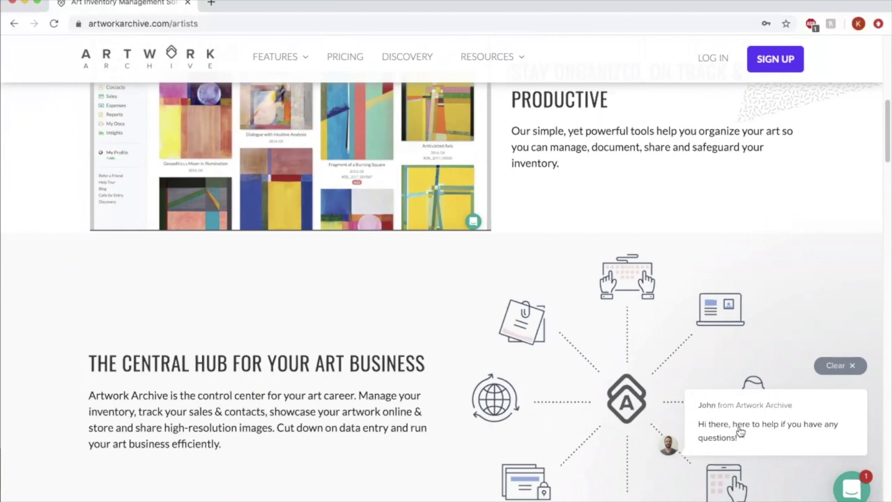
scroll(40, 241, "down", 2)
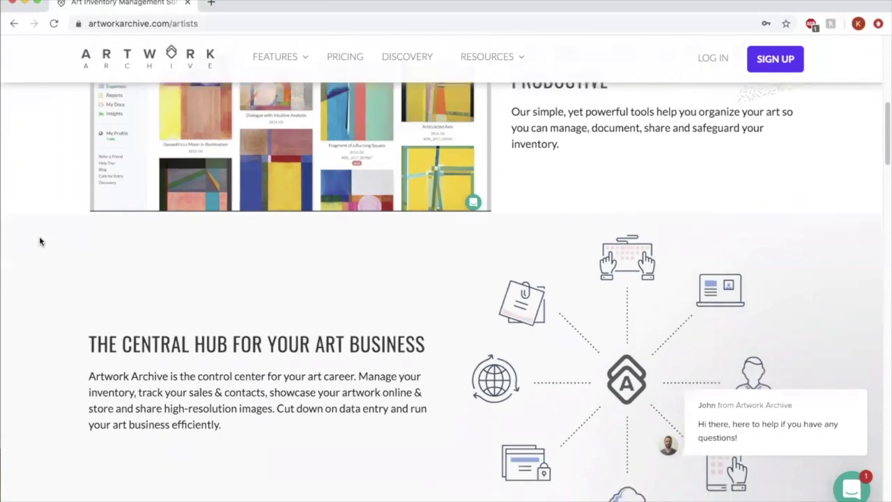
scroll(24, 241, "down", 3)
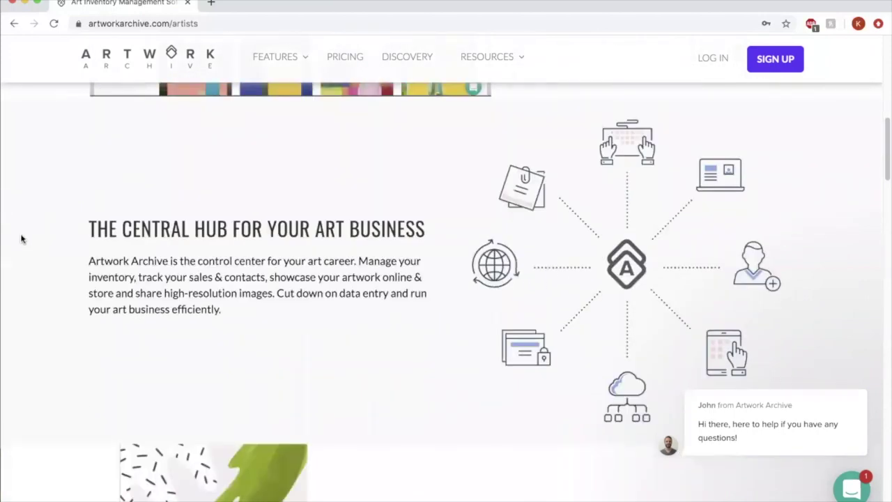
scroll(22, 238, "up", 8)
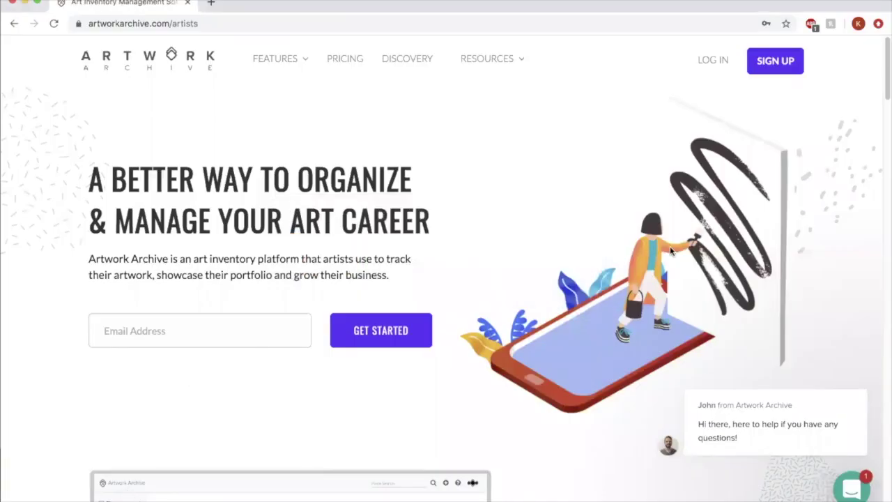
- Sign in to Artwork Archive with the autofilled credentials and reach the 4647-piece inventory
left_click(708, 67)
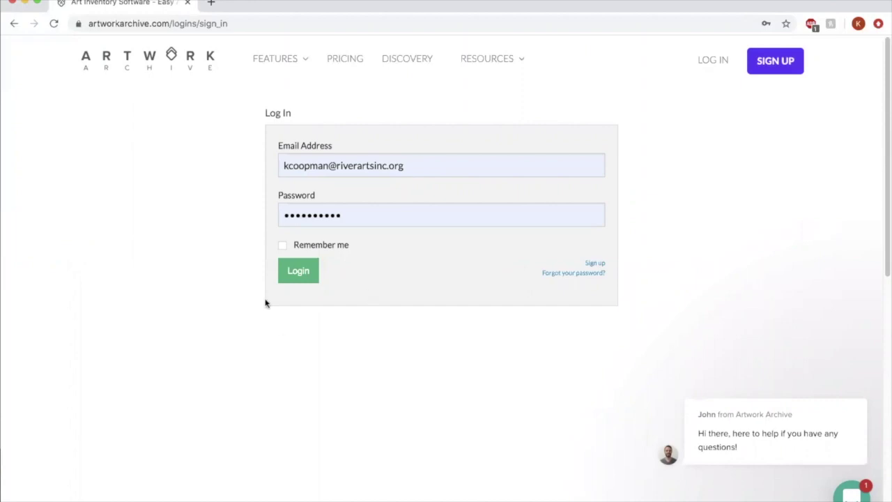
left_click(286, 279)
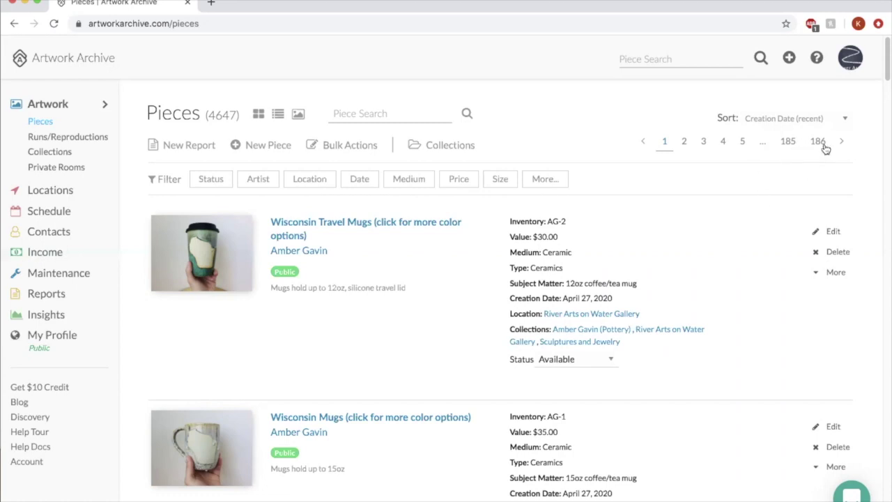
scroll(749, 254, "down", 3)
scroll(749, 254, "down", 5)
- Browse the five storage locations and check the XLS/CSV export formats for a locations report
left_click(50, 191)
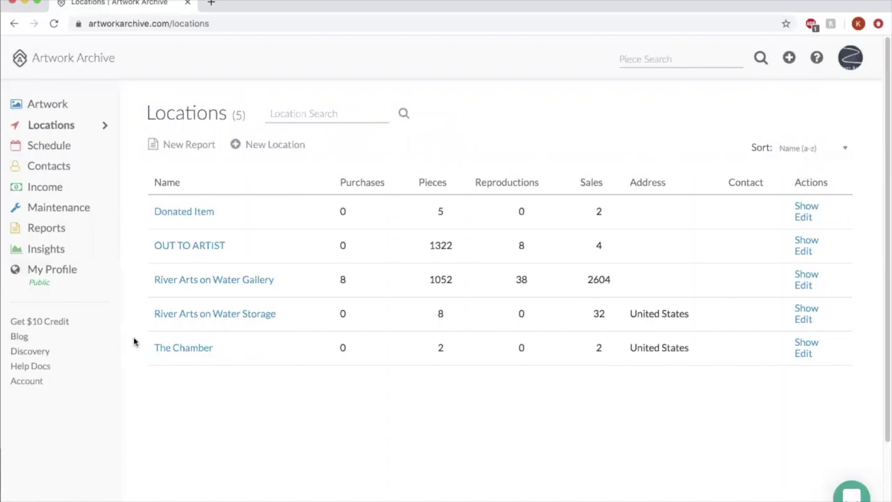
scroll(130, 334, "down", 2)
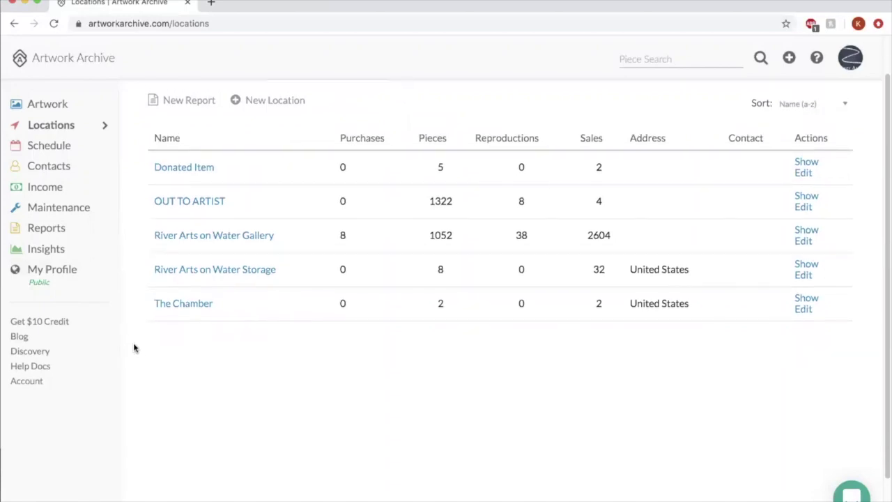
scroll(132, 342, "up", 2)
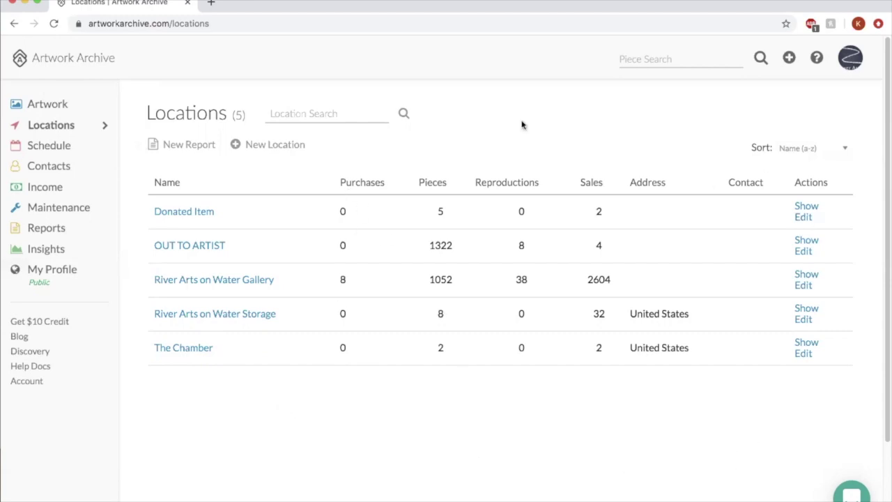
left_click(172, 147)
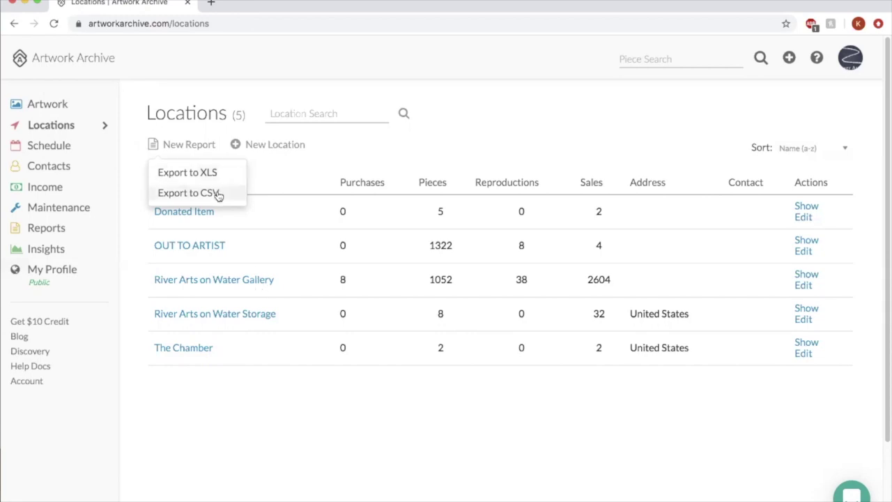
left_click(352, 443)
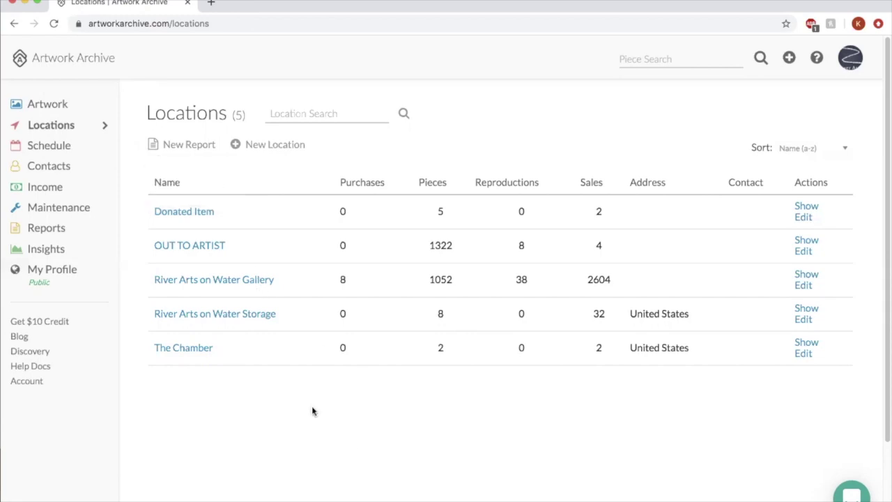
- Open the Blue Heron photograph and review its OUT TO ARTIST location and history
left_click(59, 104)
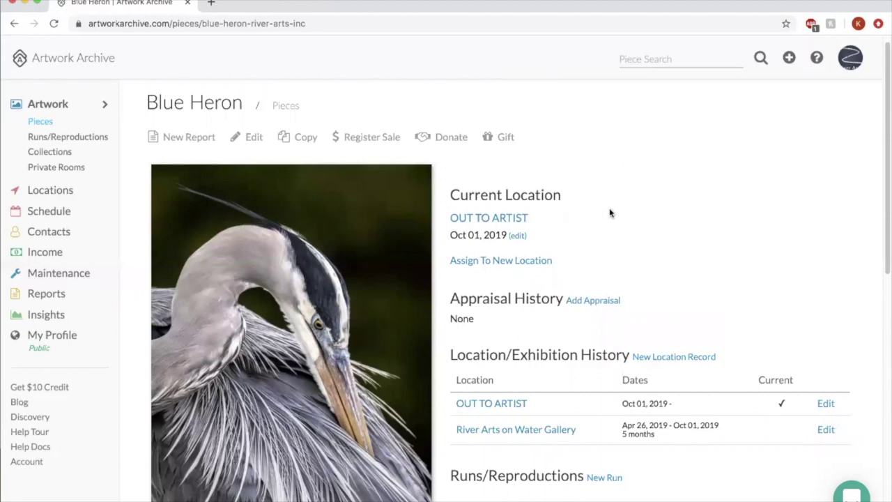
scroll(606, 210, "down", 5)
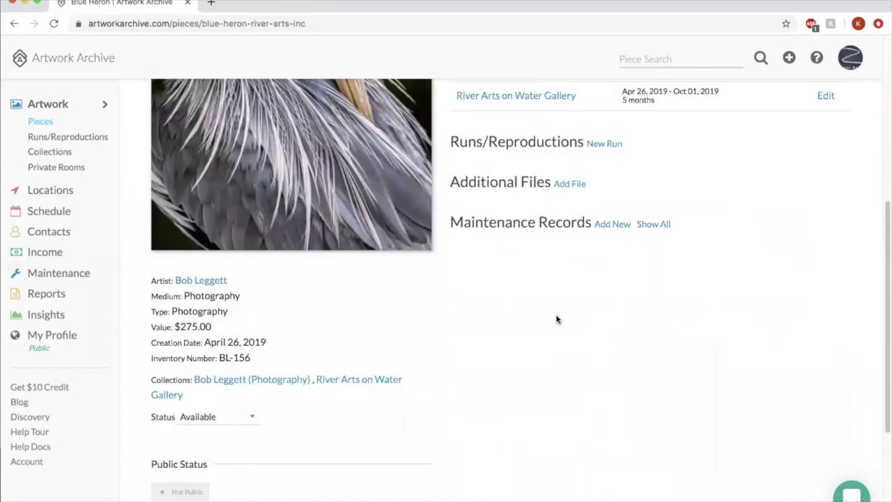
scroll(656, 345, "up", 1)
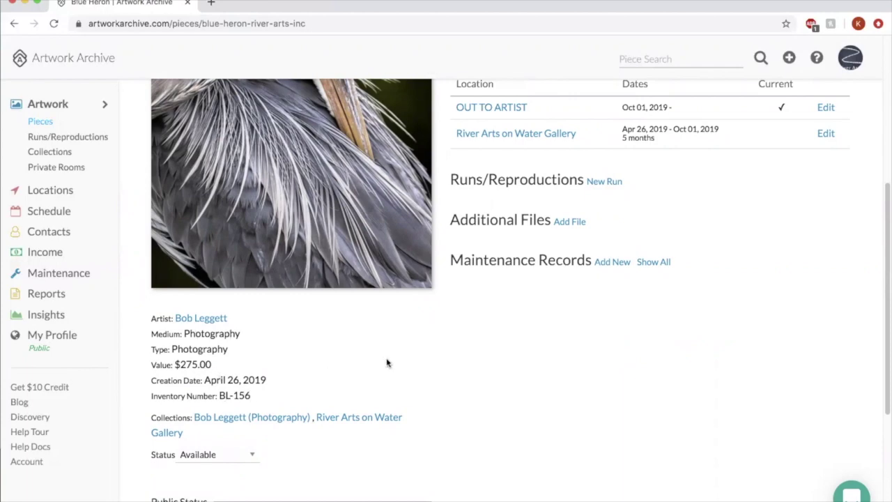
scroll(388, 363, "up", 2)
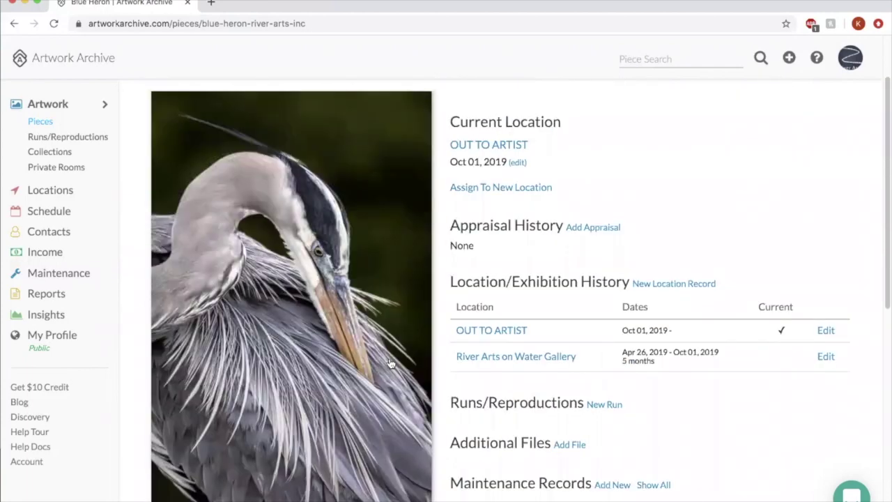
scroll(390, 362, "up", 1)
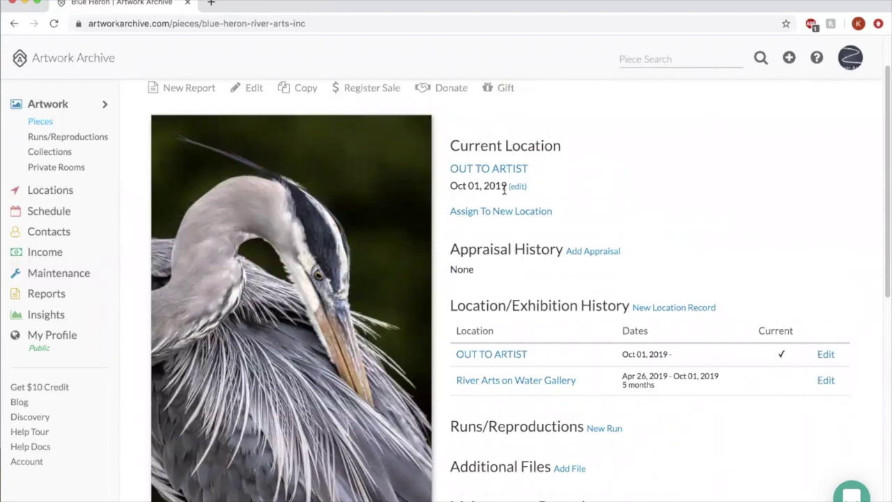
scroll(645, 229, "down", 2)
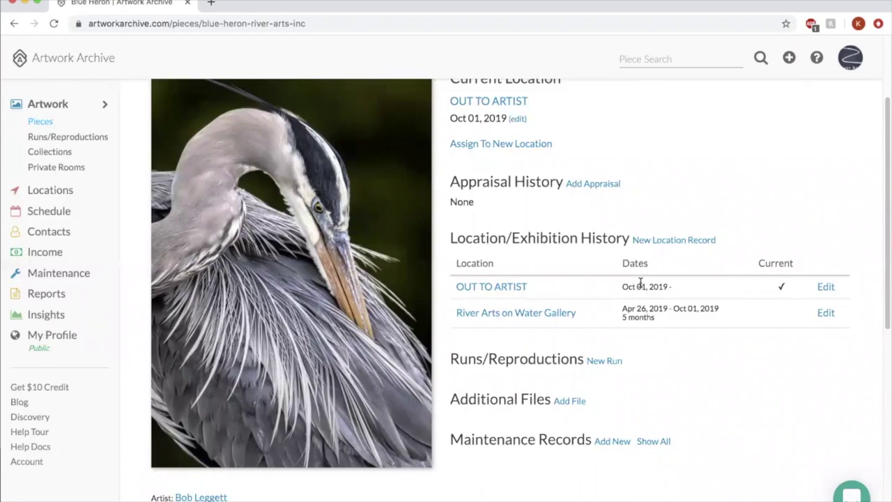
left_click(534, 144)
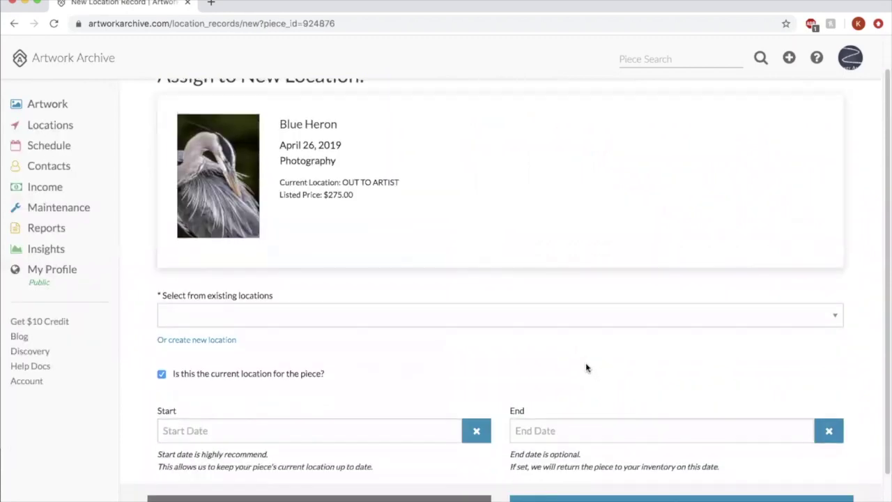
- Assign Blue Heron to River Arts on Water Gallery starting April 29, 2020
left_click(222, 315)
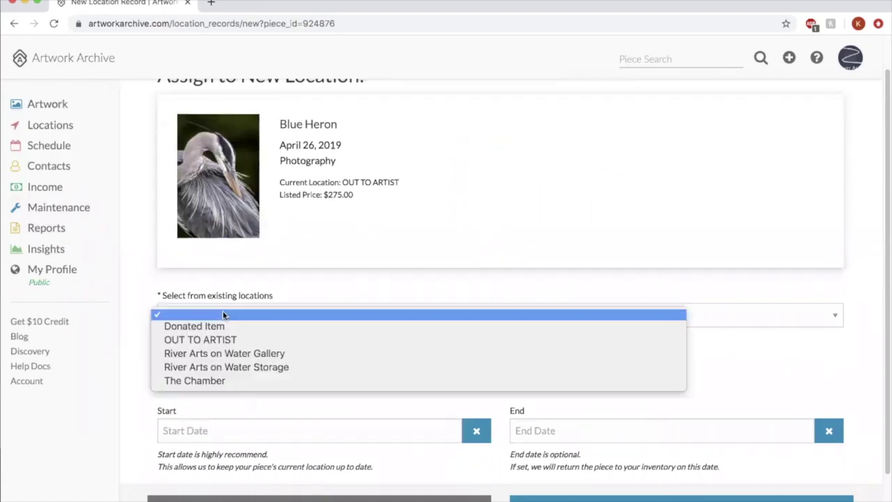
left_click(310, 354)
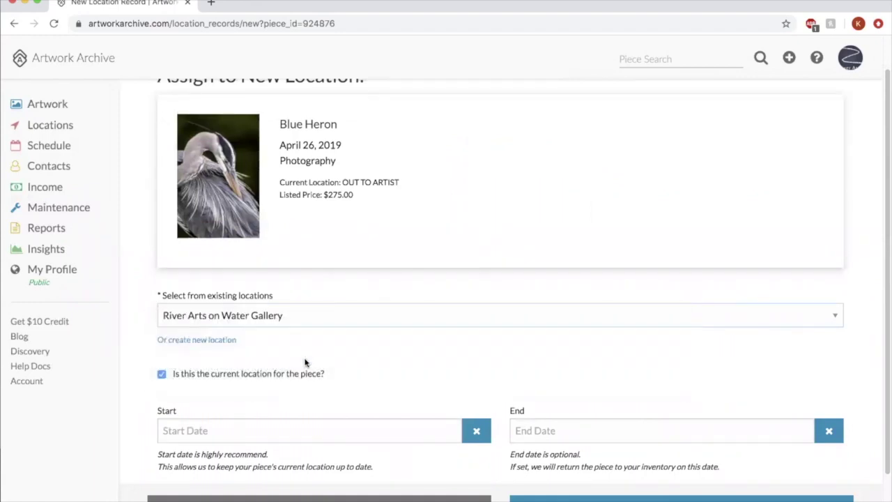
left_click(225, 429)
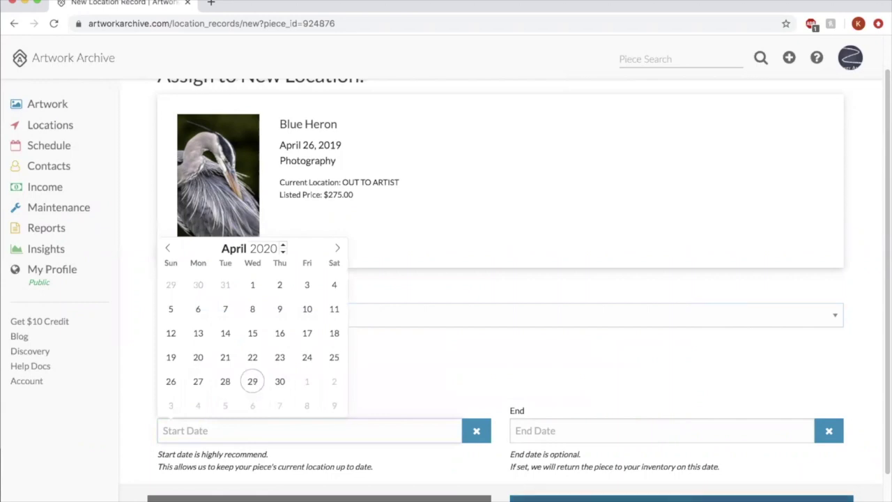
left_click(682, 498)
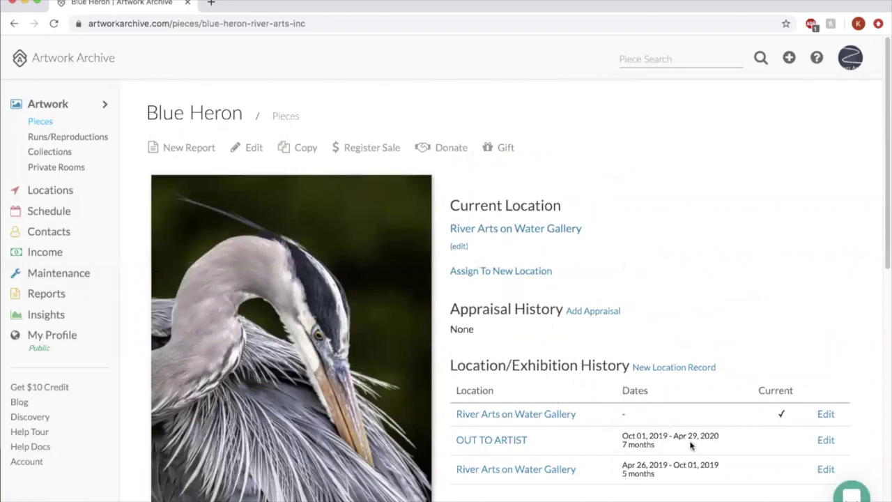
- Confirm the OUT TO ARTIST stay now ends Apr 29, 2020, then return to Pieces
left_click_drag(673, 436, 705, 445)
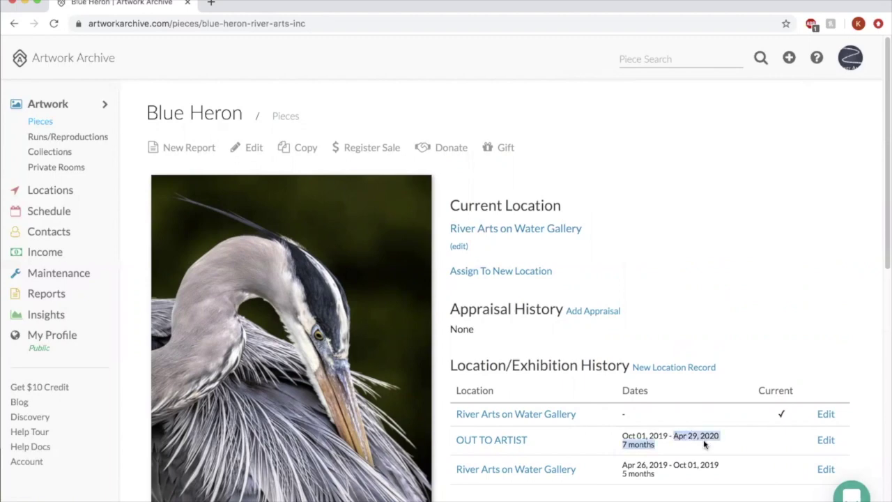
left_click(704, 444)
scroll(749, 497, "down", 4)
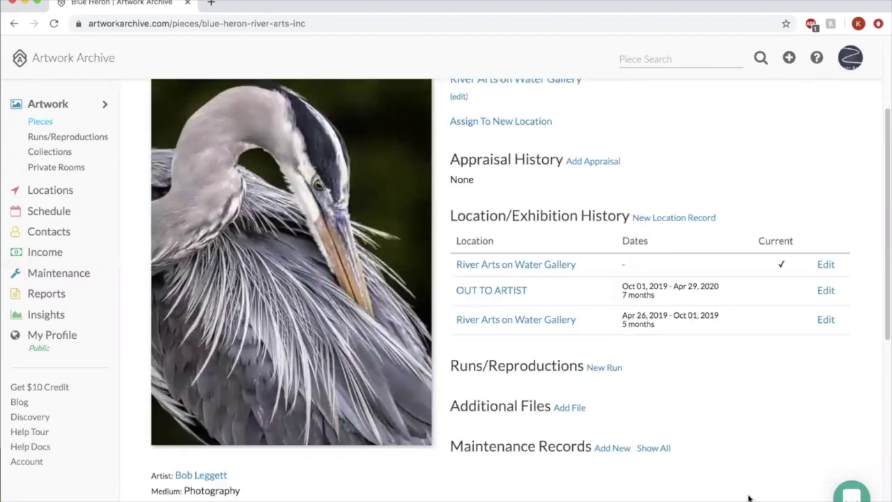
scroll(748, 492, "down", 1)
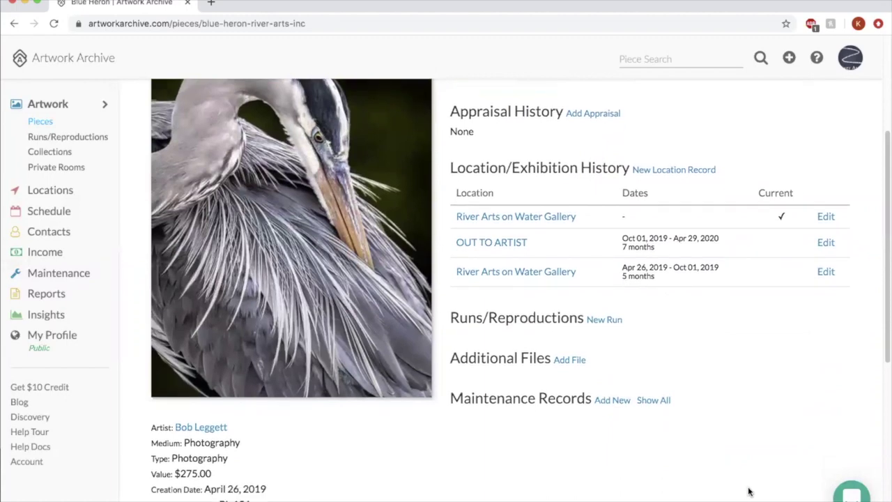
scroll(749, 492, "up", 4)
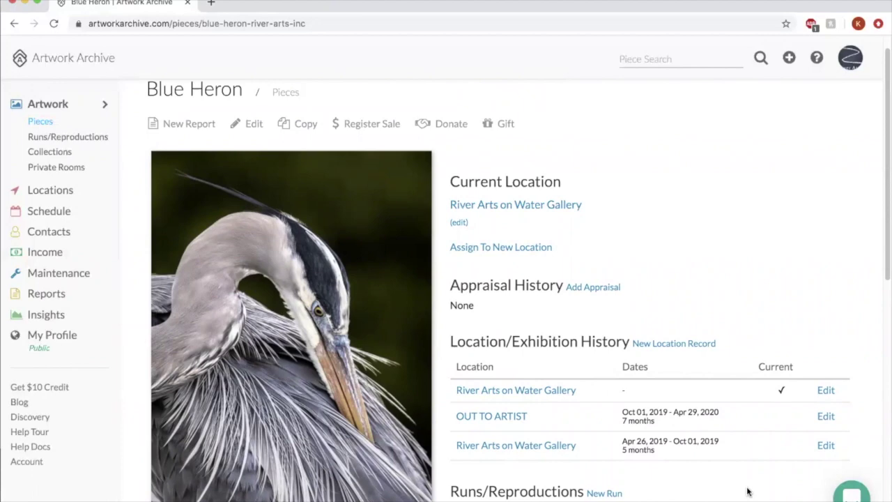
key("alt+Left")
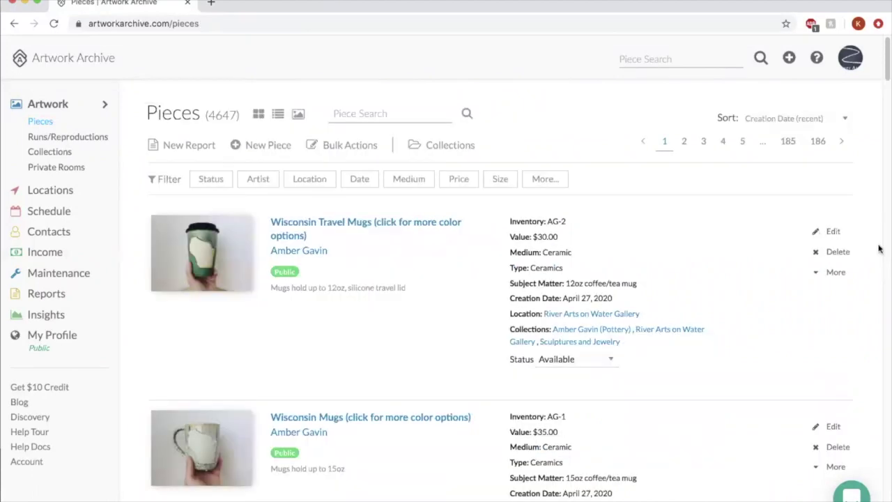
left_click(43, 295)
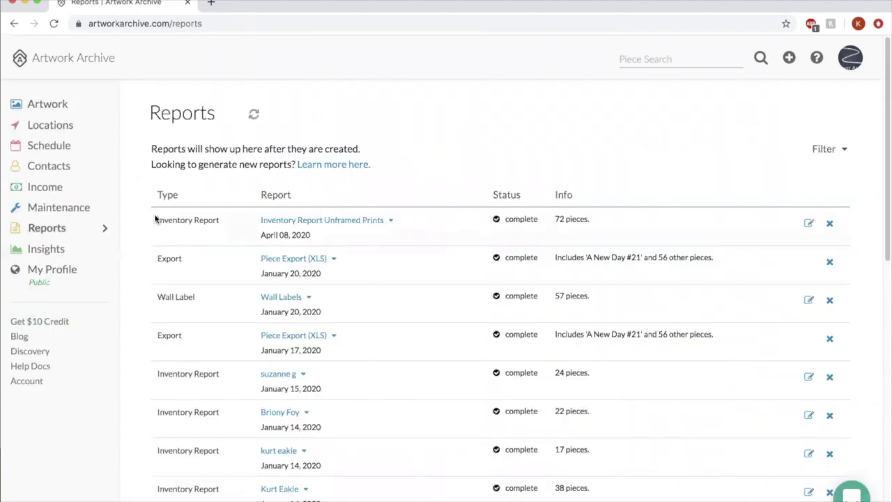
- Scroll the completed reports and show the options for Inventory Report Unframed Prints
scroll(142, 382, "down", 2)
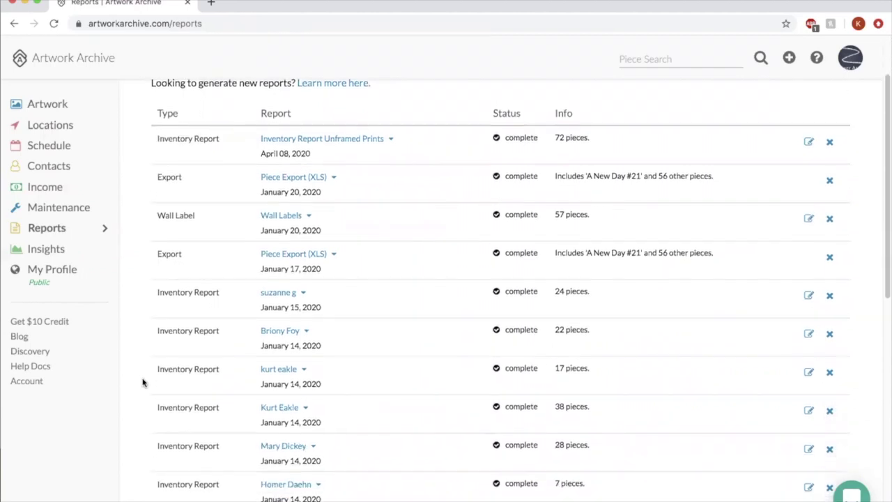
scroll(142, 382, "down", 10)
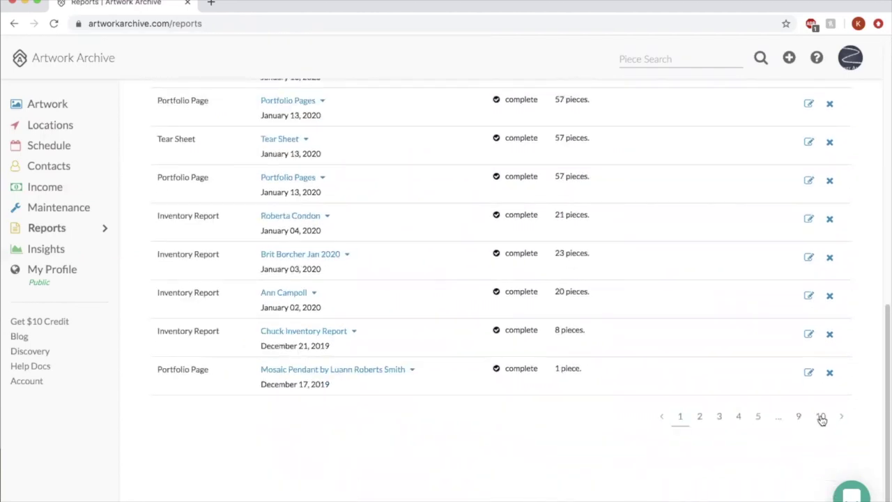
scroll(207, 362, "up", 2)
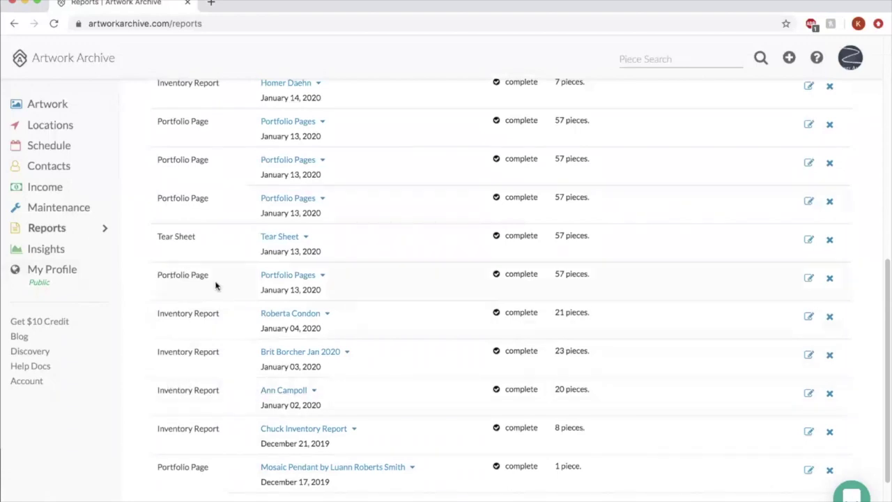
scroll(143, 353, "up", 3)
scroll(139, 354, "up", 8)
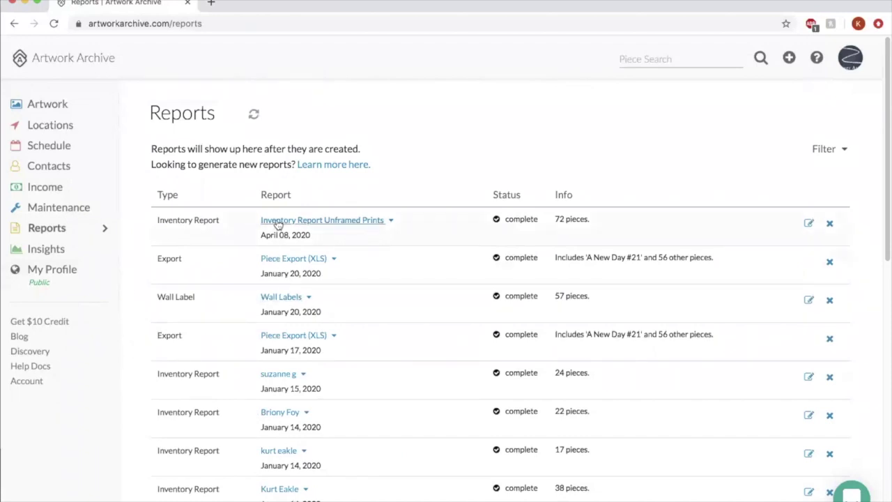
left_click(391, 221)
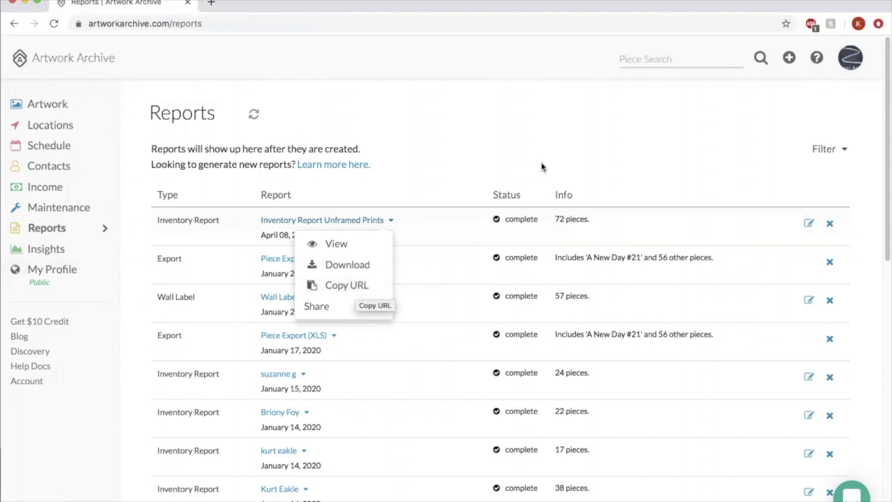
- Page through the 72-work Unframed Prints inventory PDF, then close its tab
left_click(389, 154)
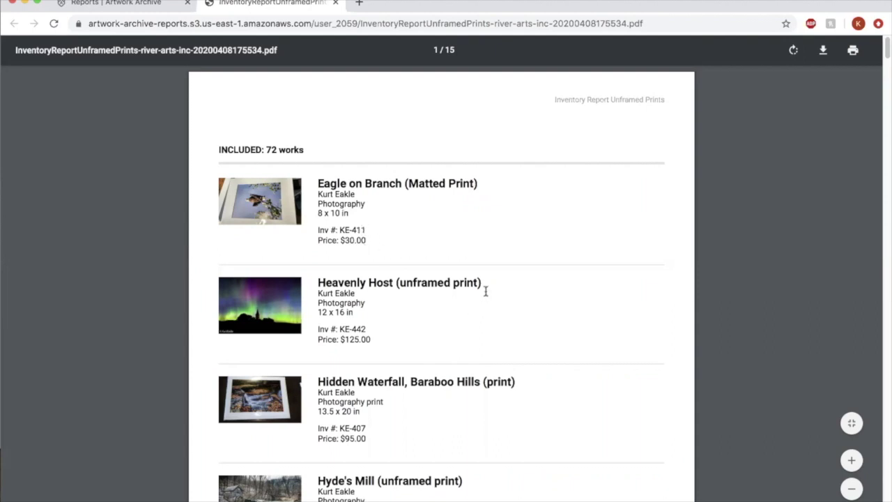
scroll(526, 309, "down", 3)
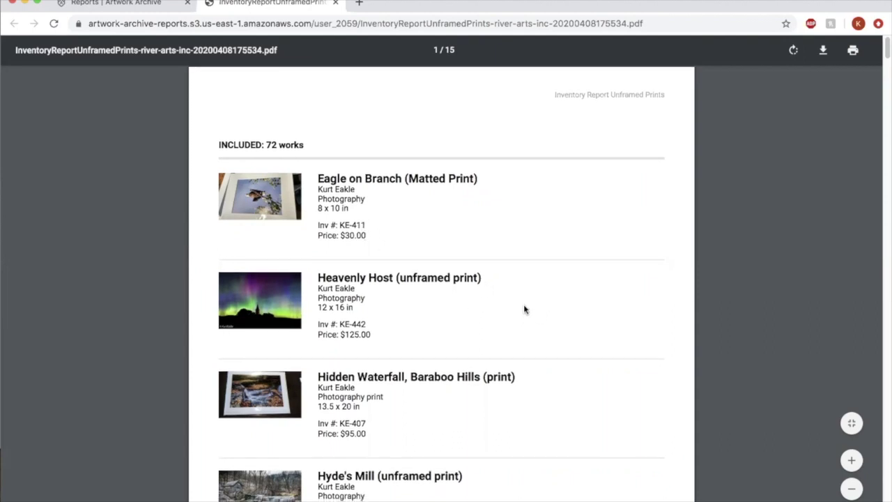
scroll(526, 309, "down", 3)
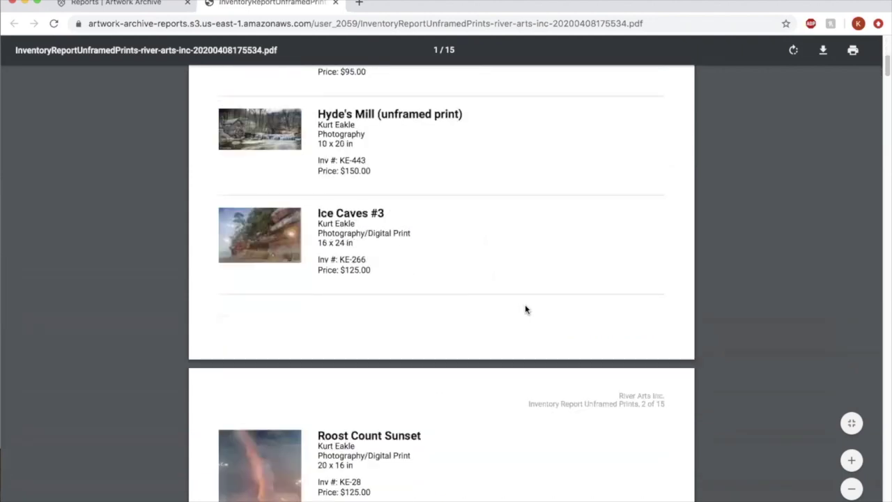
scroll(526, 309, "up", 6)
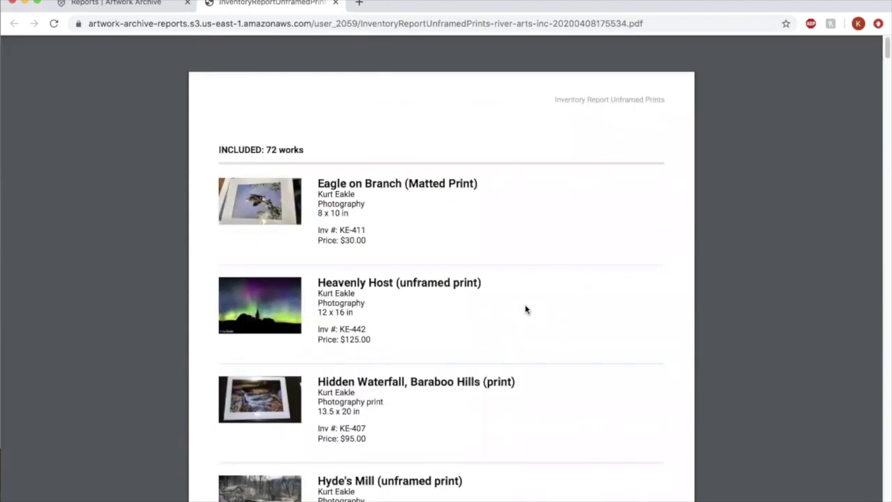
scroll(527, 309, "down", 15)
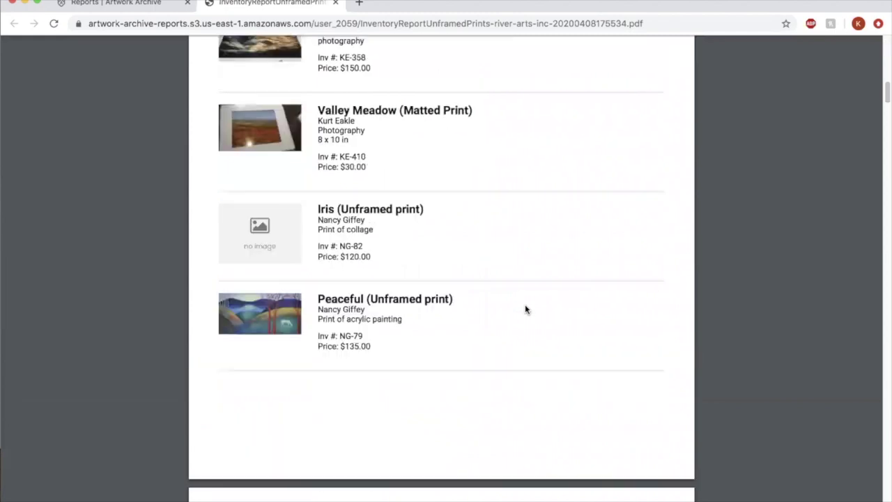
left_click(336, 4)
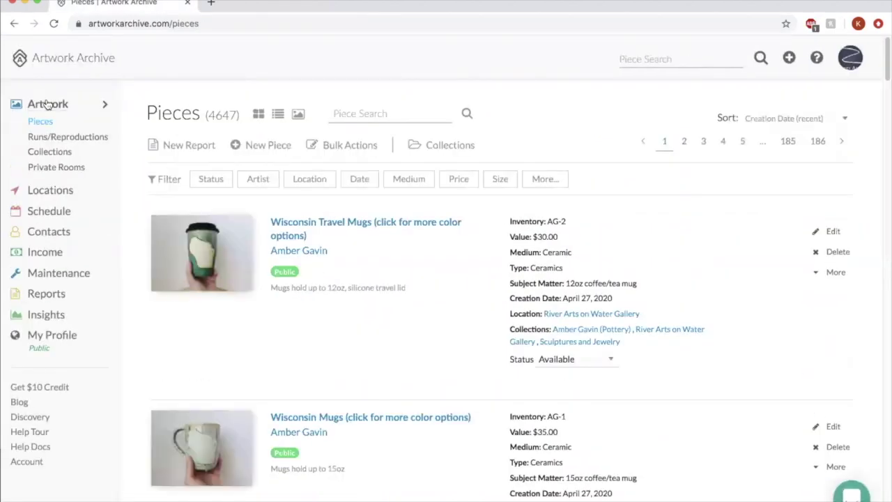
- Start a new Portfolio Pages report named 'painting'
left_click(180, 146)
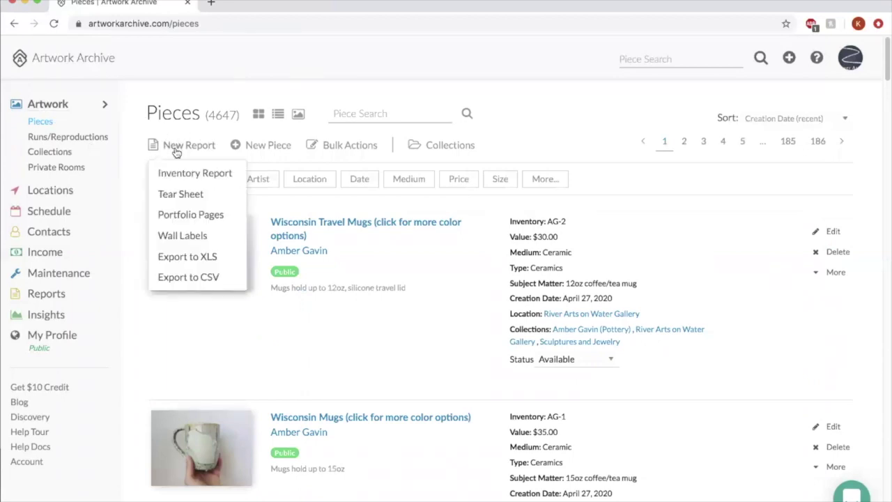
left_click(171, 216)
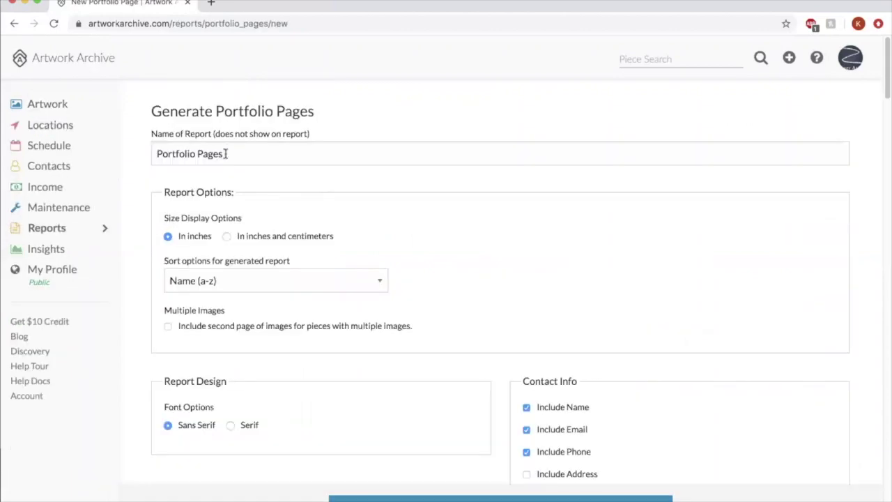
left_click_drag(227, 154, 145, 142)
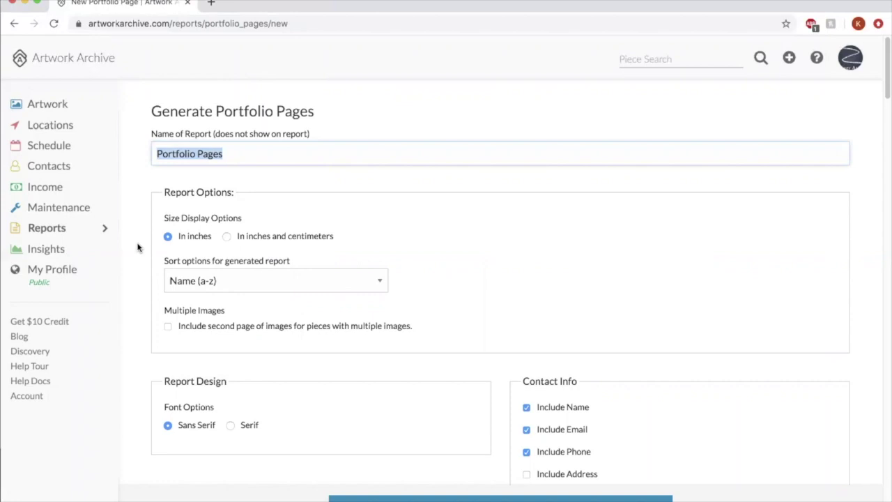
type("paintings")
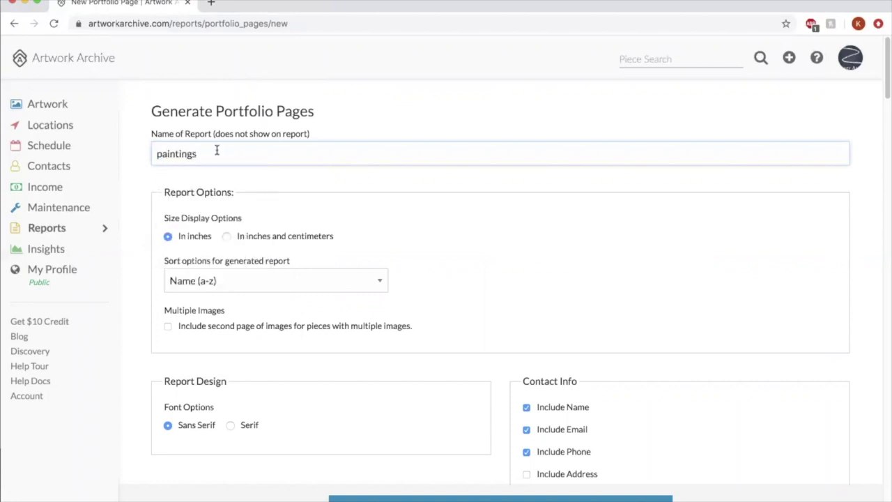
- Uncheck Framed Size in the report's data options
scroll(149, 281, "down", 1)
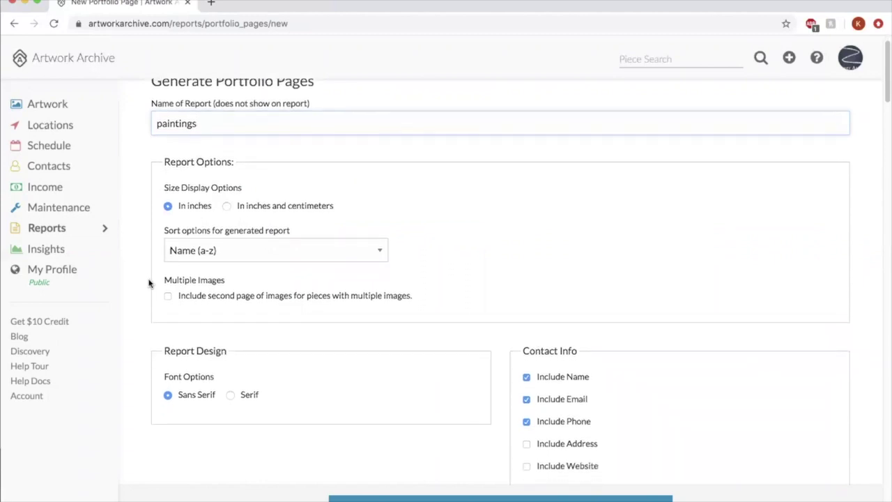
scroll(148, 283, "down", 1)
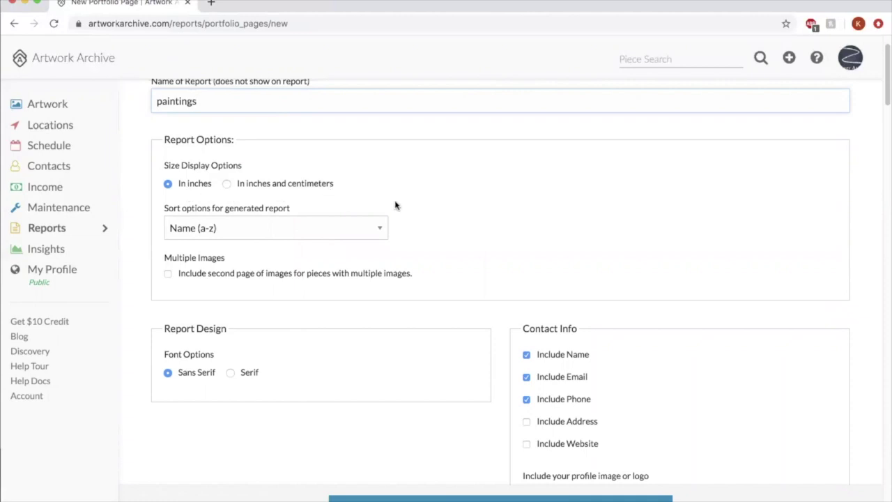
scroll(396, 311, "down", 3)
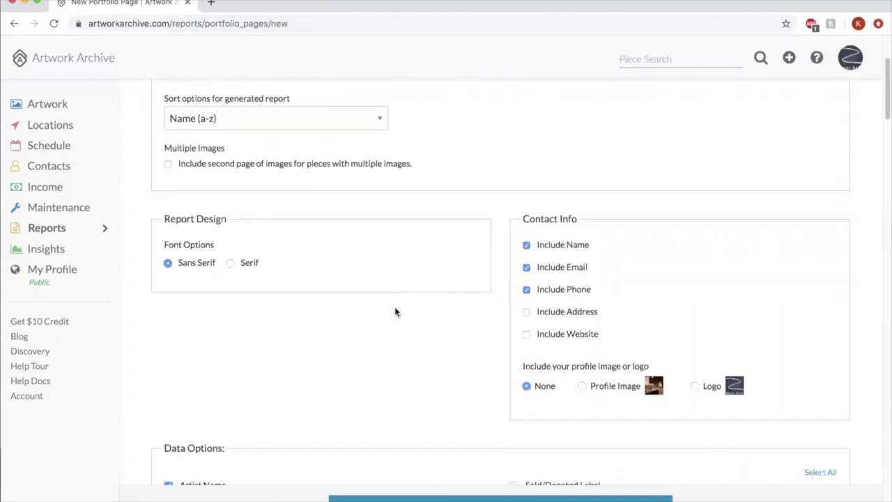
scroll(396, 312, "down", 2)
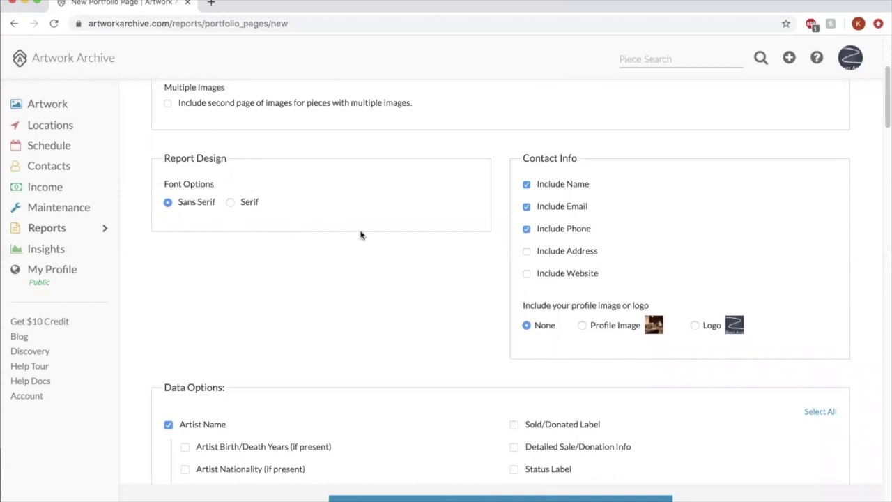
scroll(445, 321, "down", 2)
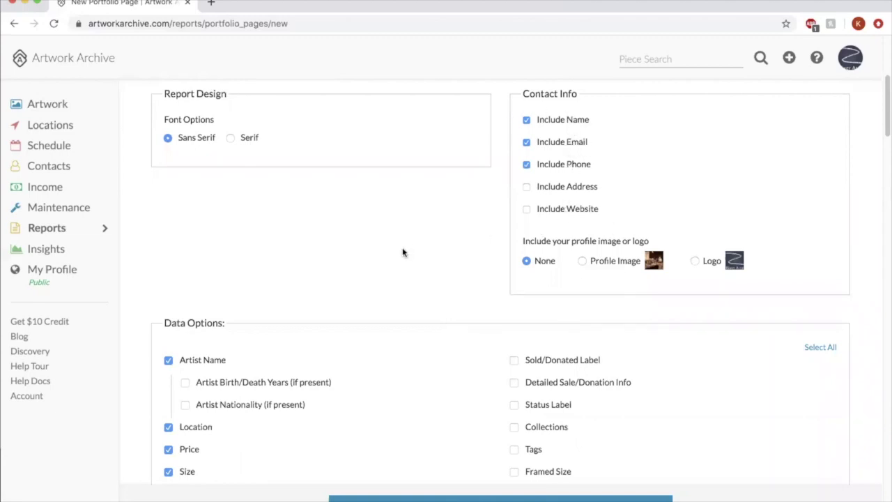
scroll(402, 252, "down", 5)
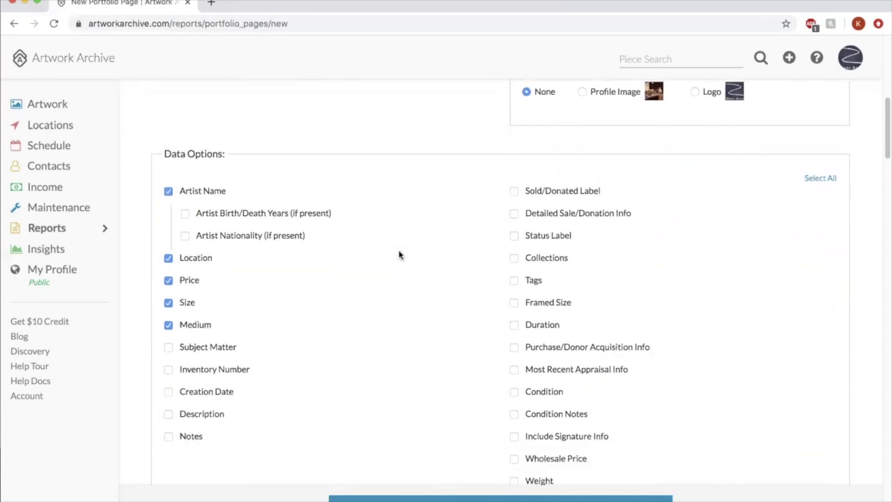
scroll(400, 254, "down", 3)
scroll(398, 255, "up", 2)
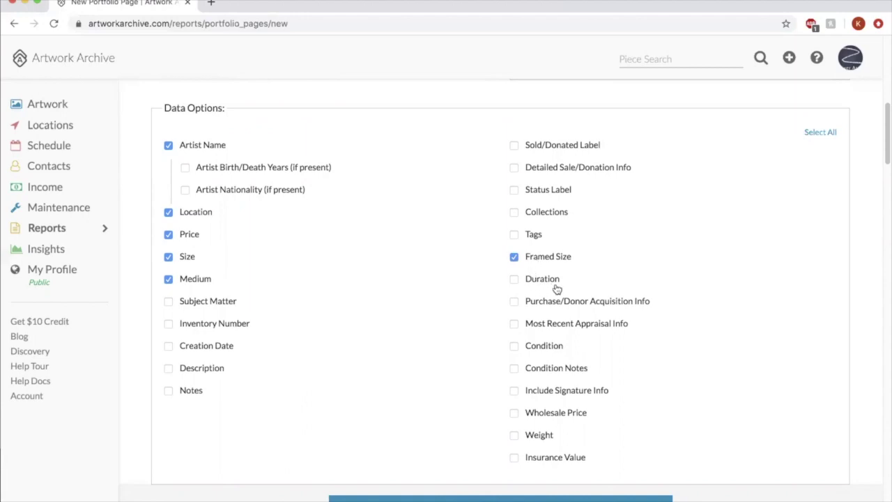
left_click(514, 256)
- Scroll down to Select your pieces and begin a piece search
scroll(688, 363, "down", 1)
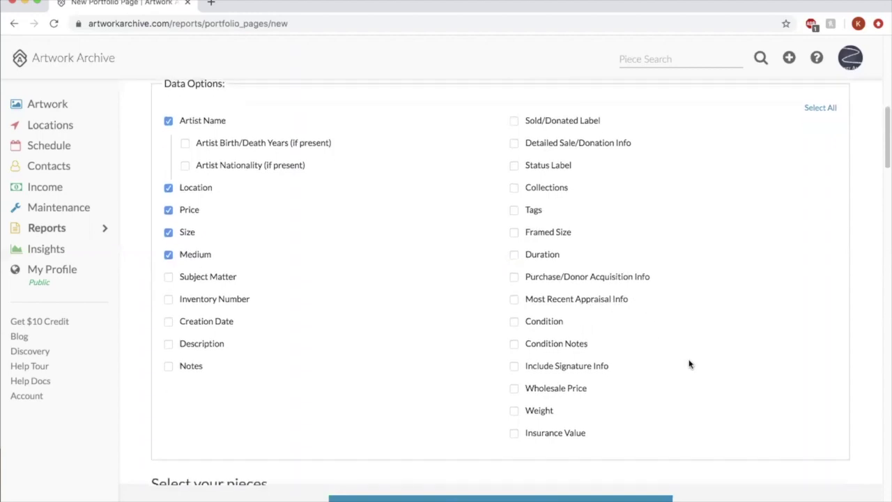
scroll(465, 420, "down", 5)
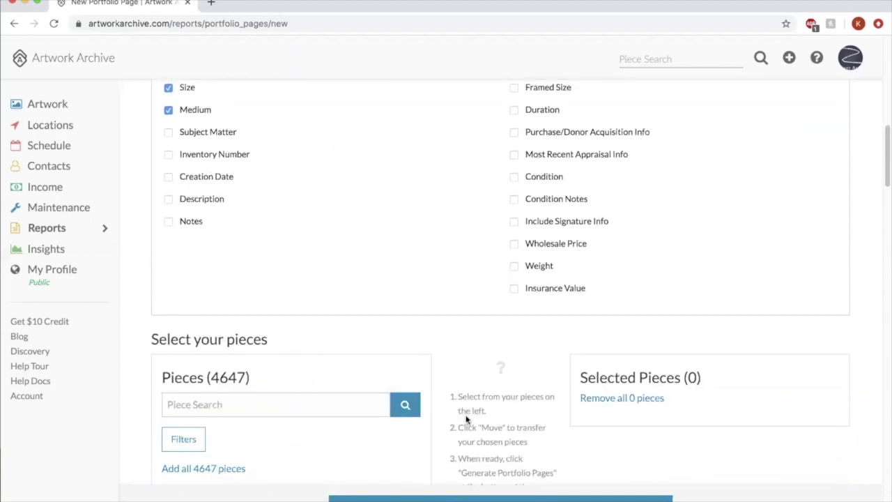
scroll(466, 419, "down", 3)
scroll(466, 418, "up", 3)
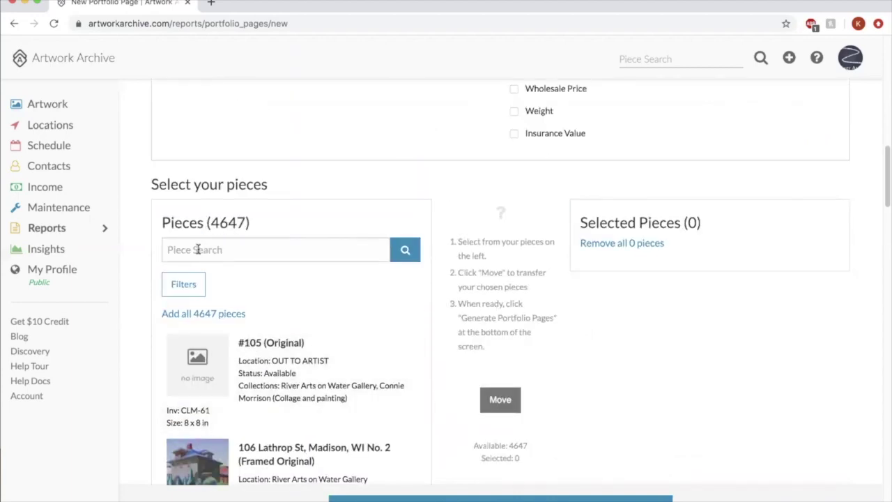
left_click(198, 249)
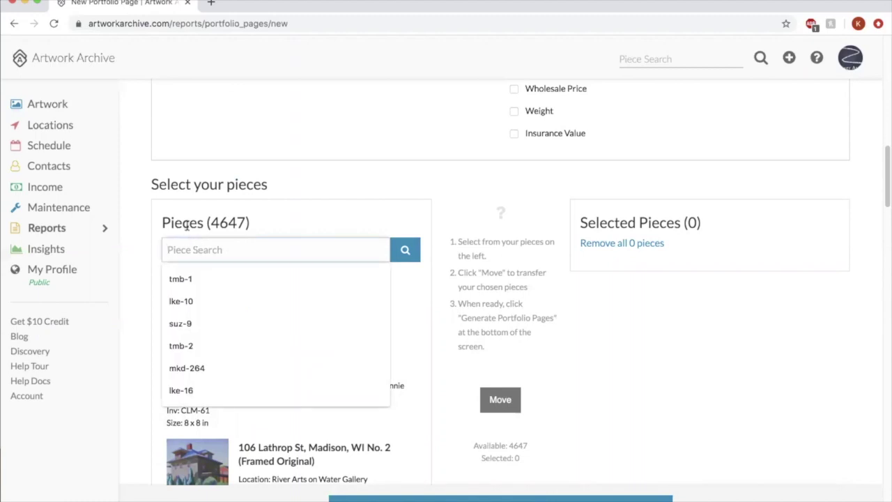
- Filter the candidate pieces to the Painting artwork type
left_click(155, 223)
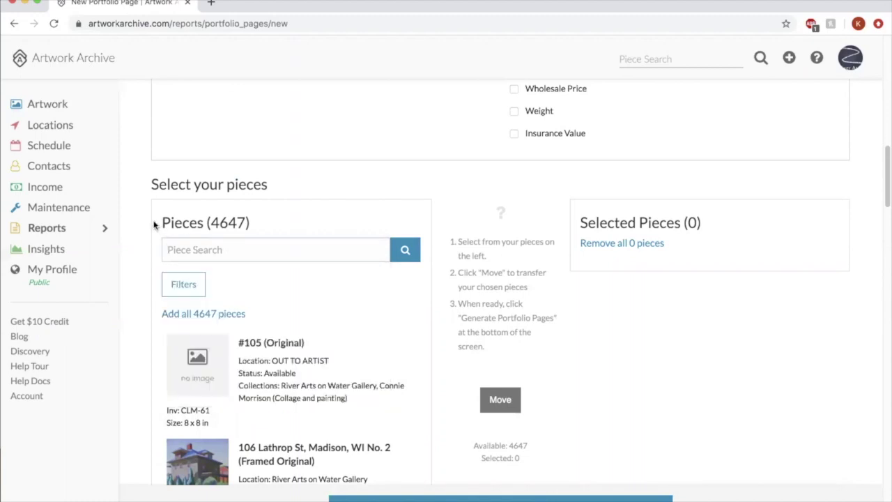
left_click(173, 288)
scroll(132, 365, "down", 1)
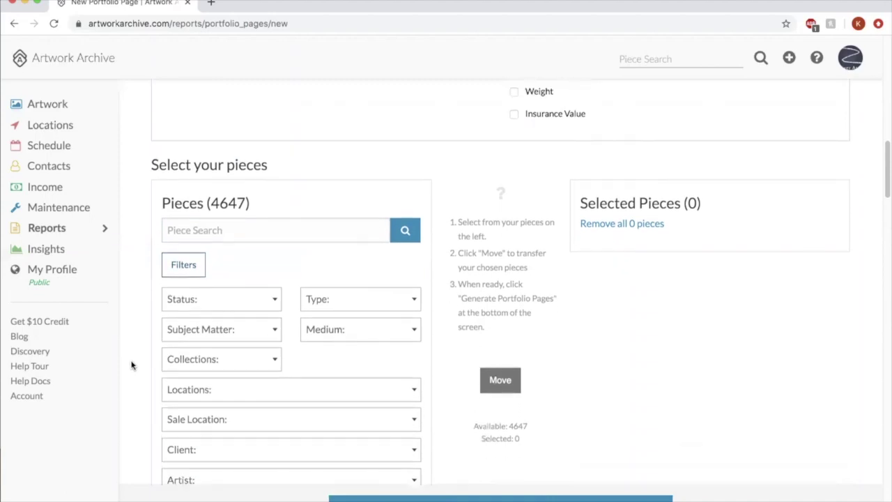
scroll(132, 366, "down", 3)
scroll(132, 361, "up", 1)
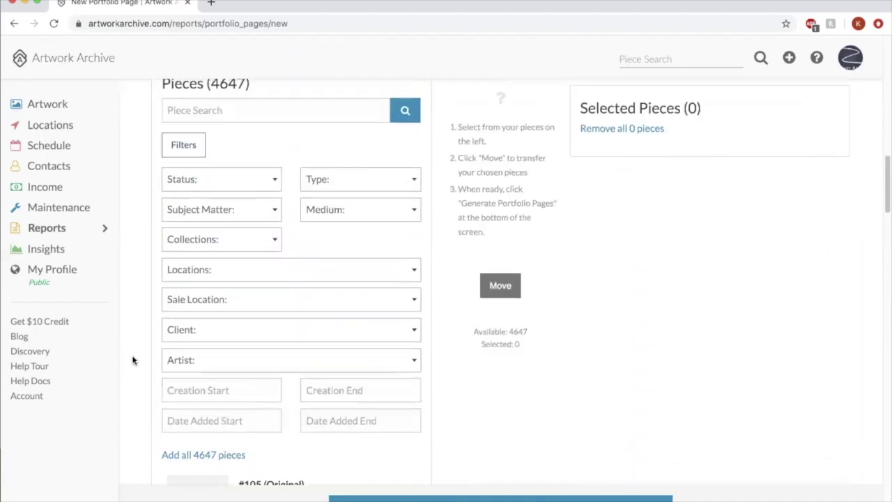
scroll(133, 360, "up", 1)
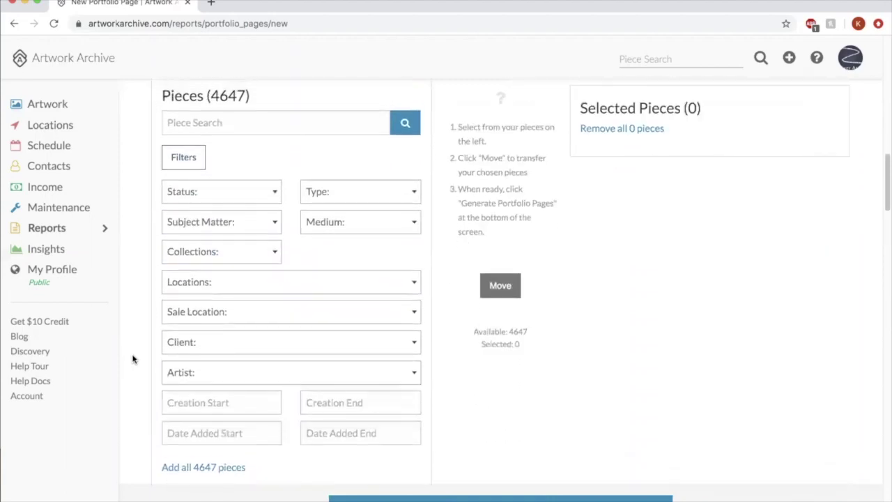
scroll(133, 359, "up", 1)
left_click(321, 197)
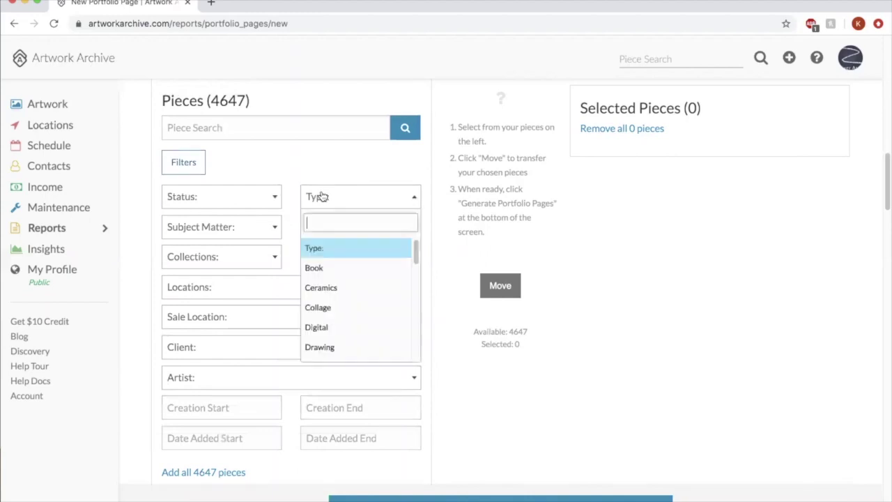
scroll(360, 319, "down", 4)
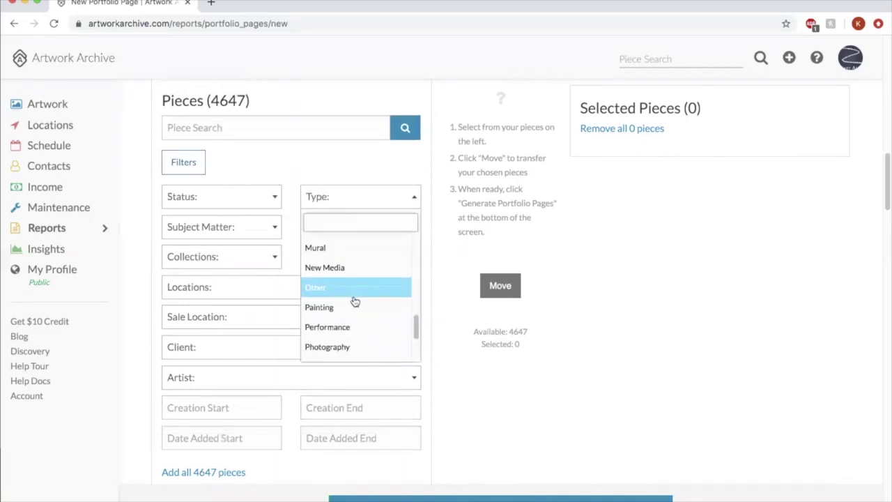
left_click(351, 308)
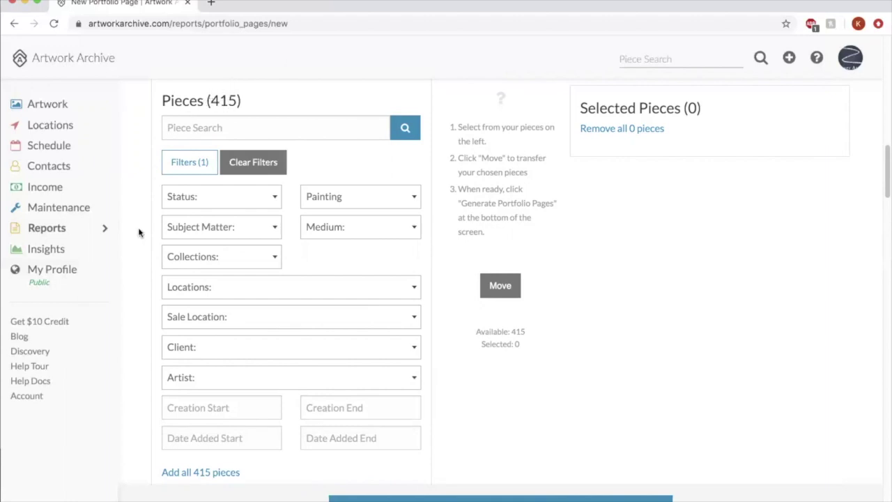
- Filter to River Arts on Water Gallery and add #113 (Unframed print) to Selected Pieces
scroll(139, 272, "down", 1)
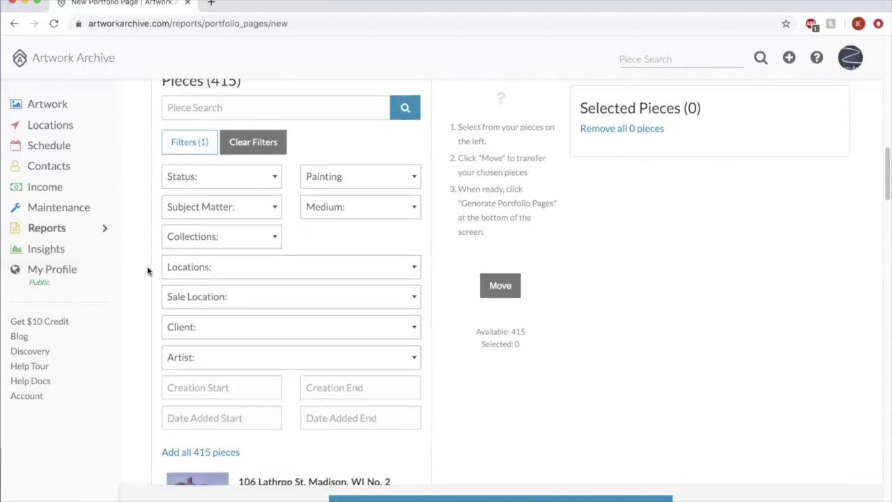
left_click(195, 268)
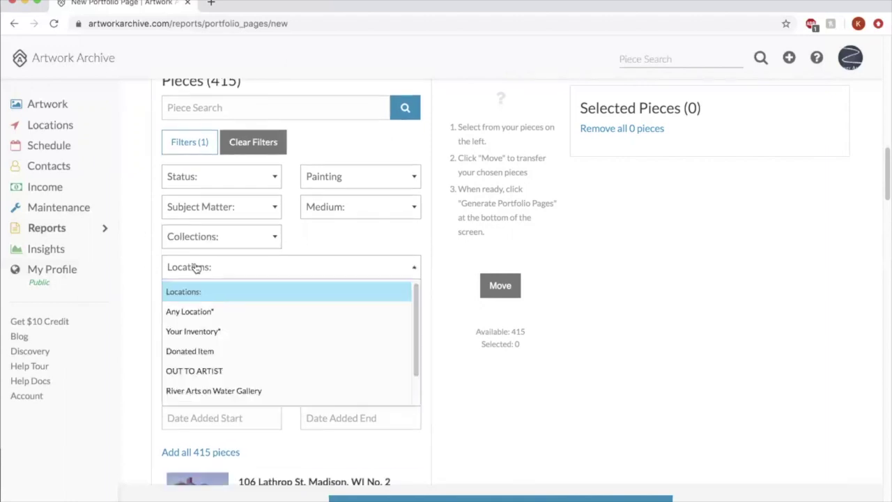
left_click(223, 395)
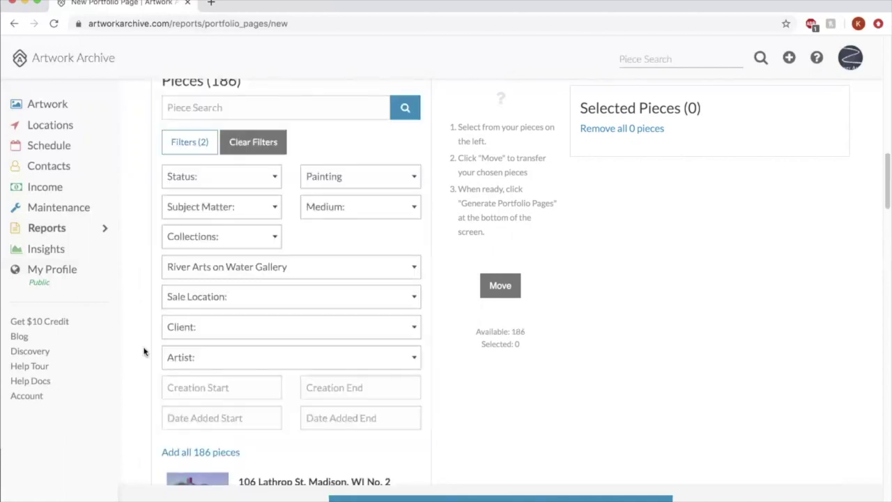
scroll(142, 353, "down", 3)
scroll(142, 353, "down", 4)
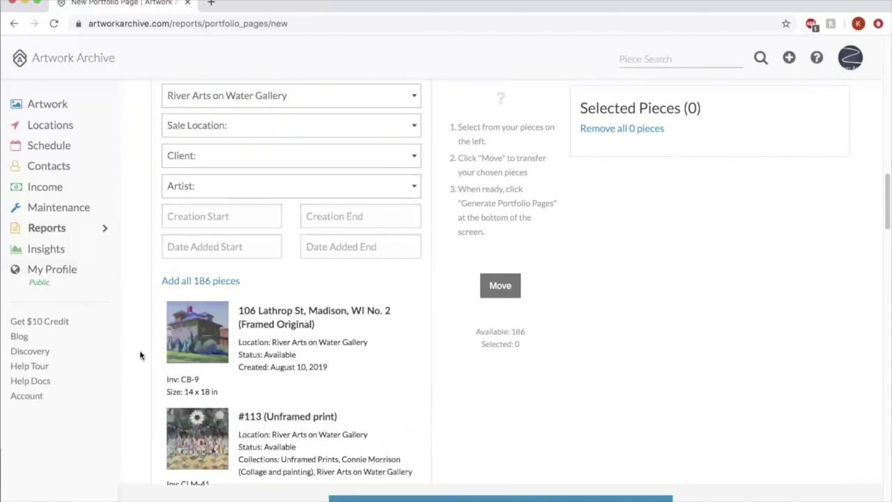
scroll(139, 350, "down", 5)
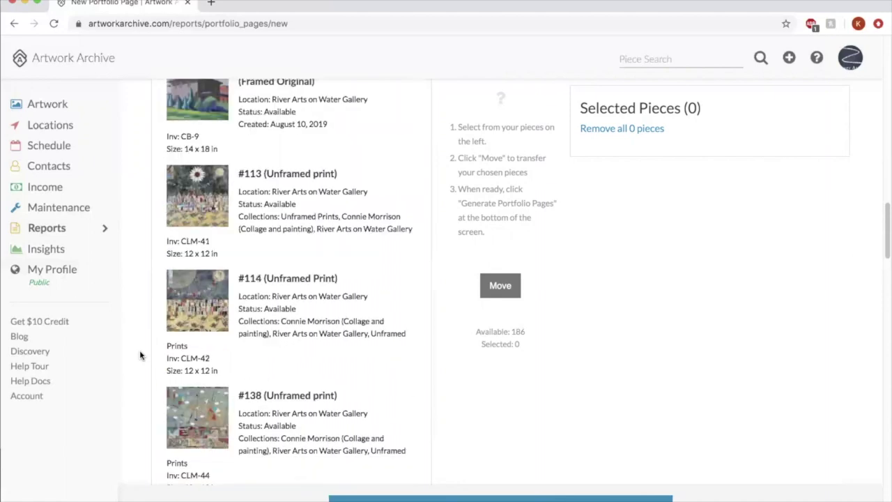
left_click(189, 200)
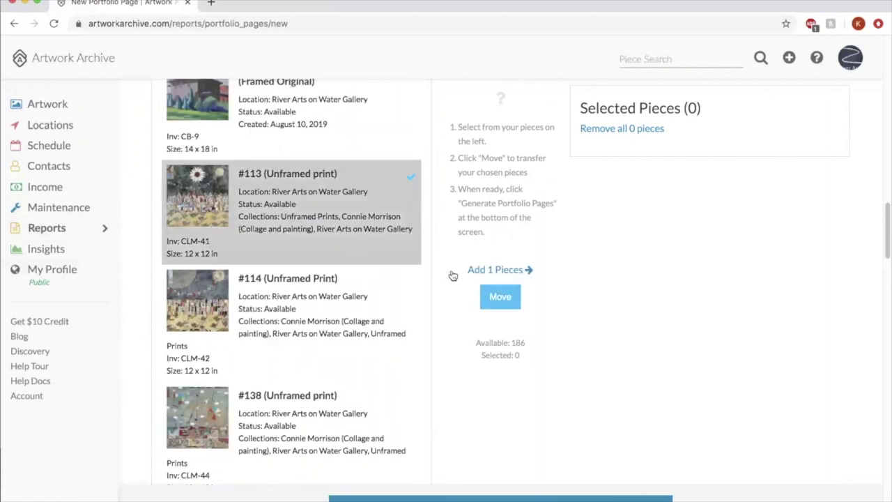
left_click(488, 269)
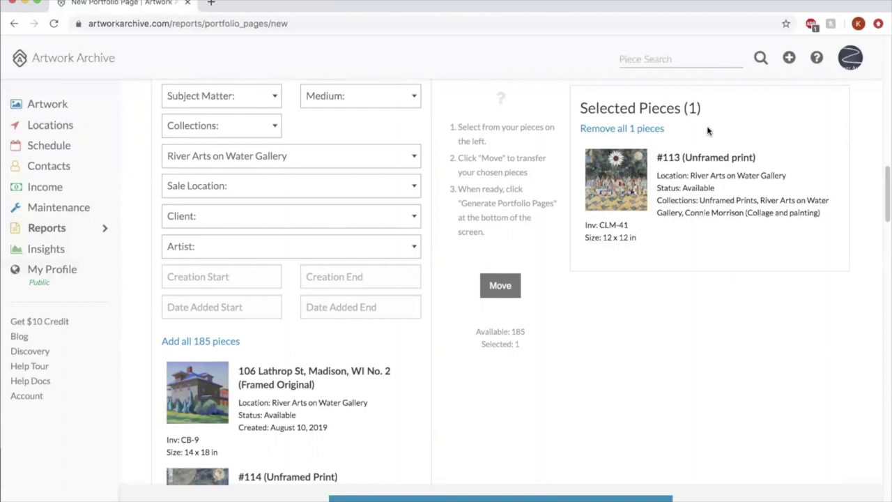
scroll(503, 258, "up", 15)
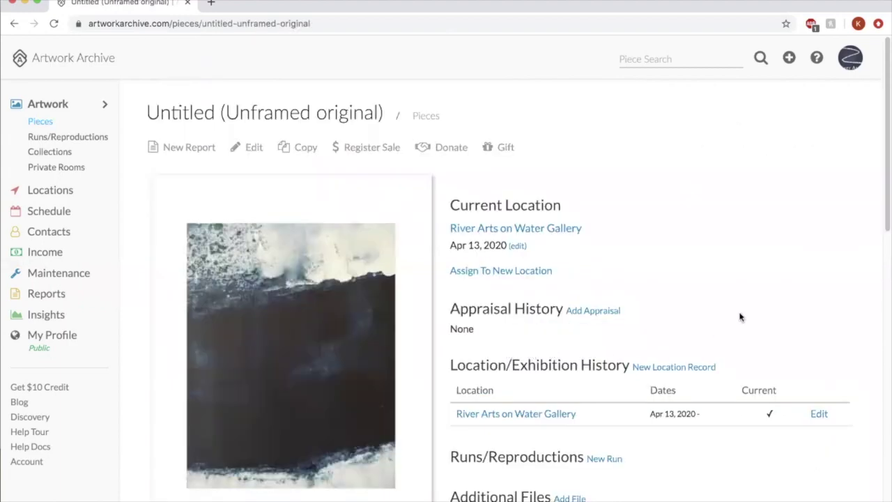
- Review the Untitled (Unframed original) page showing its River Arts on Water Gallery location
scroll(740, 317, "down", 1)
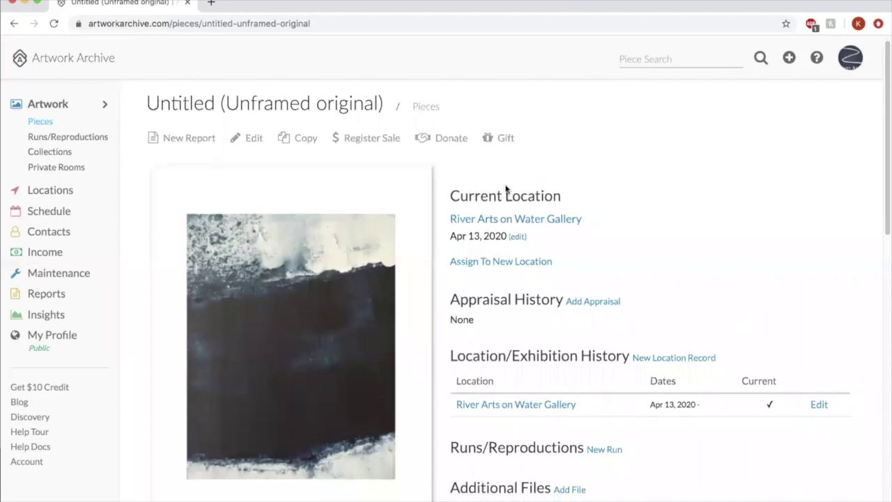
scroll(629, 235, "down", 2)
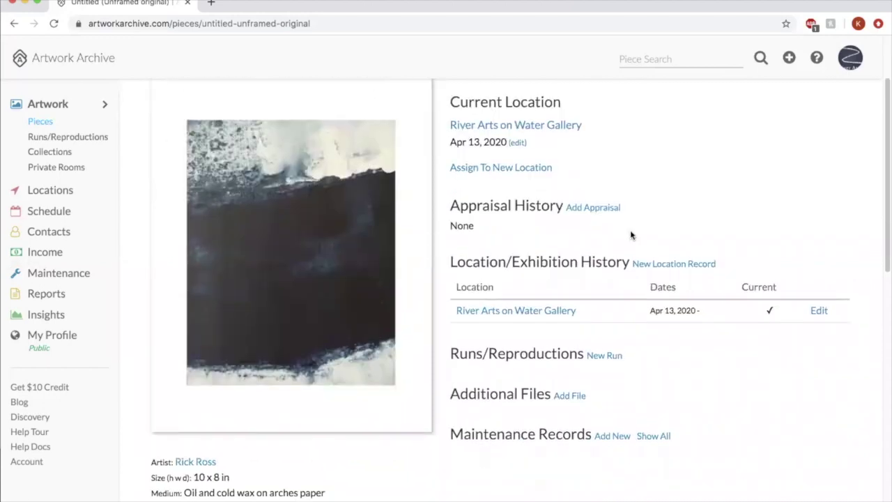
scroll(631, 235, "up", 2)
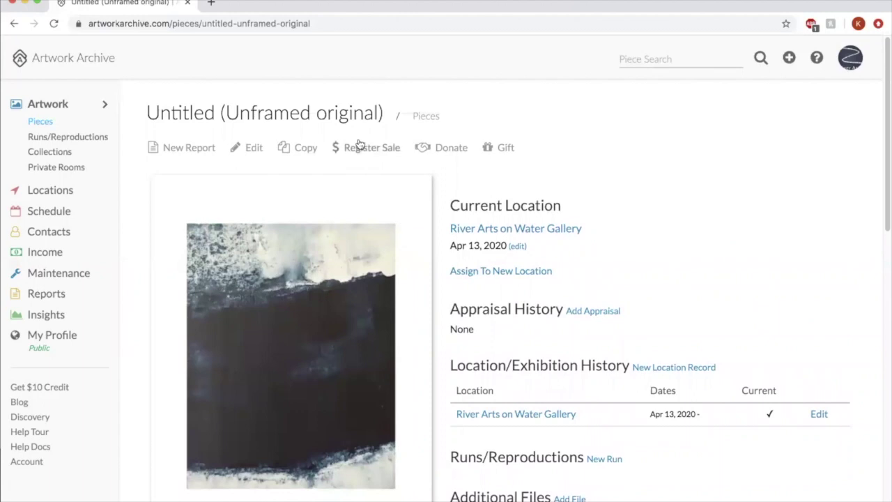
left_click(360, 148)
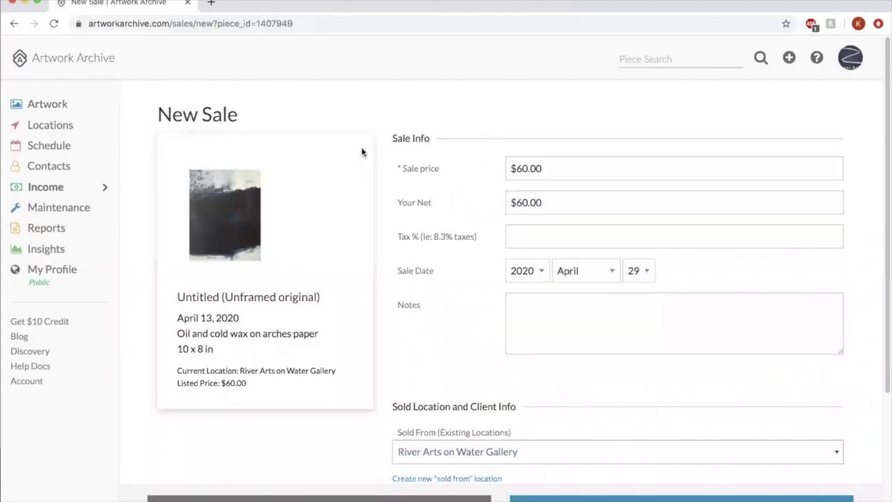
- Review the New Sale form: $60.00, April 29, 2020, sold from River Arts on Water Gallery
scroll(431, 327, "down", 1)
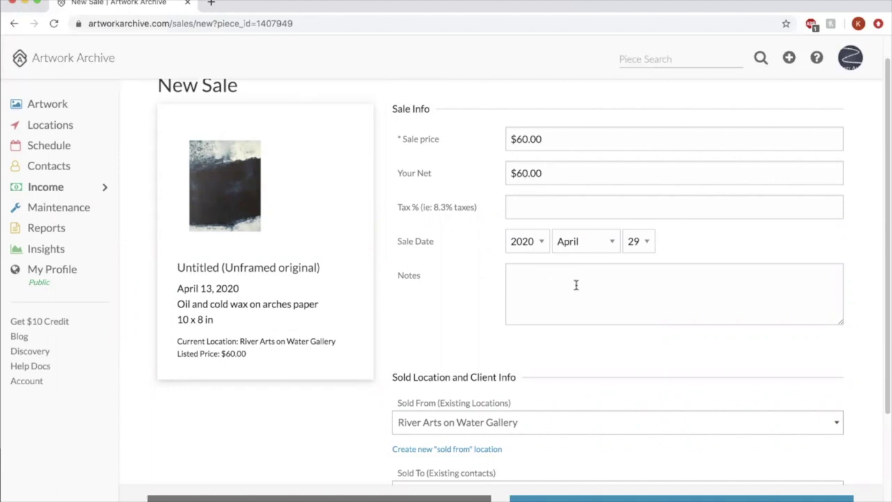
scroll(723, 363, "down", 1)
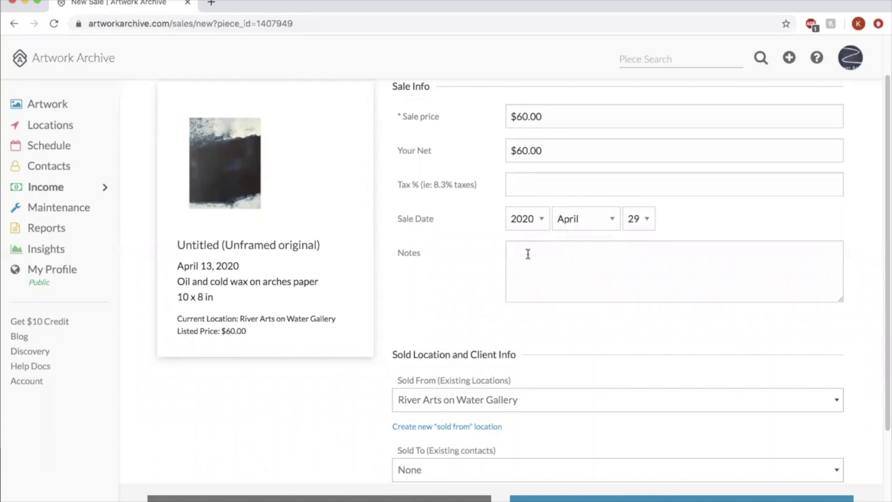
scroll(528, 254, "down", 3)
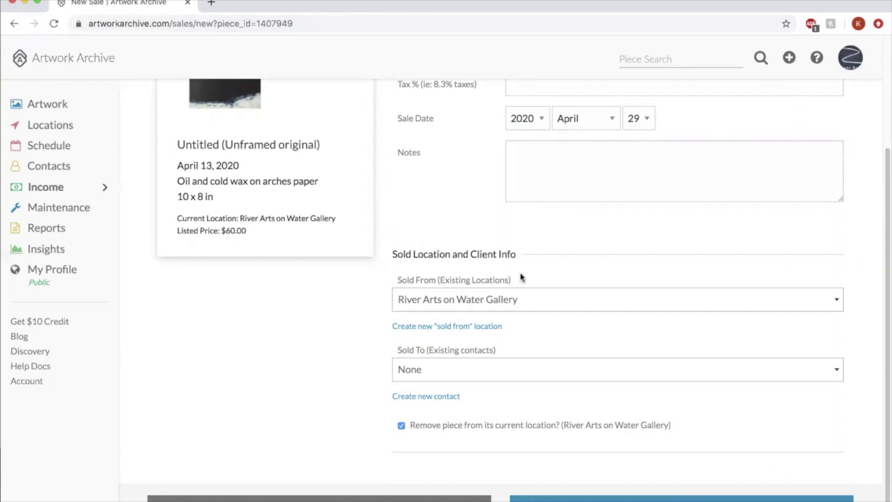
- Keep River Arts on Water Gallery as seller, start a new contact, then cancel the sale unsaved
left_click(519, 299)
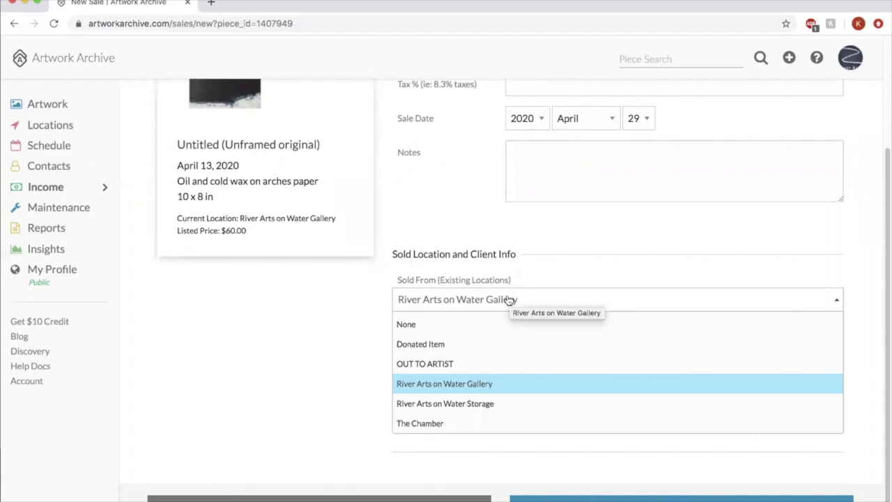
left_click(510, 300)
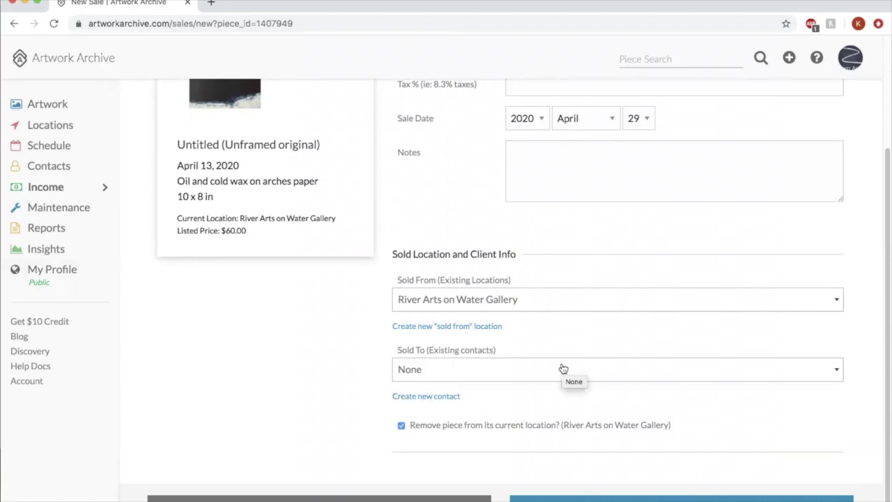
left_click(420, 397)
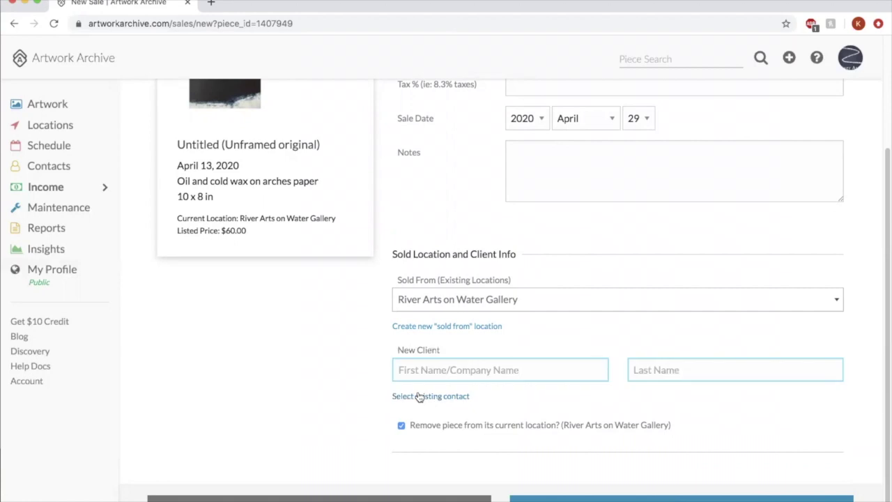
scroll(347, 349, "down", 1)
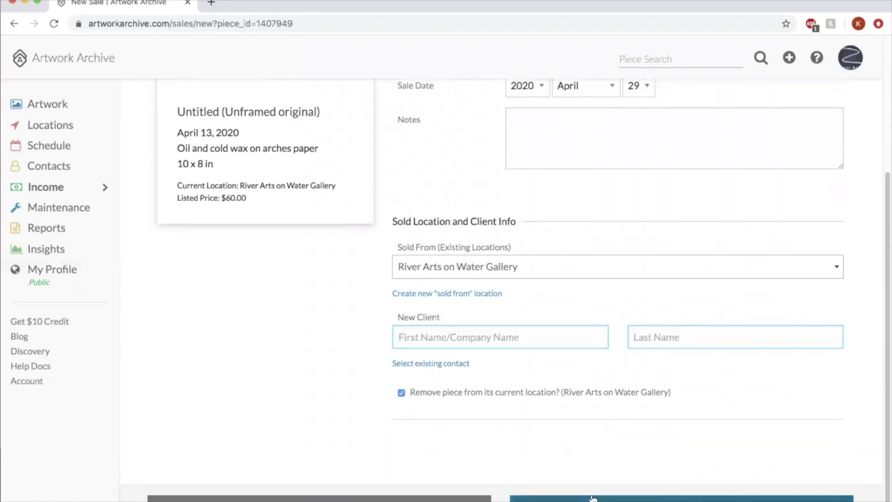
left_click(288, 498)
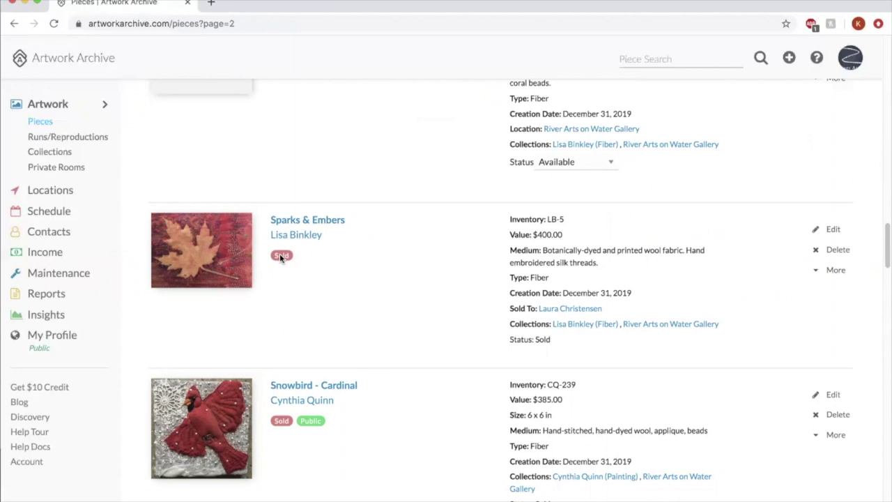
- Open the sold Sparks & Embers piece to review it, then go back to the Pieces list
left_click(232, 241)
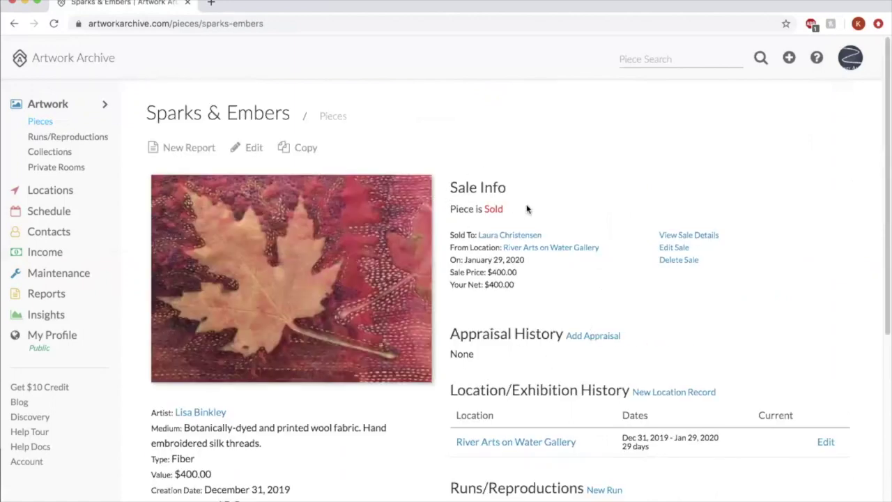
key("alt+Left")
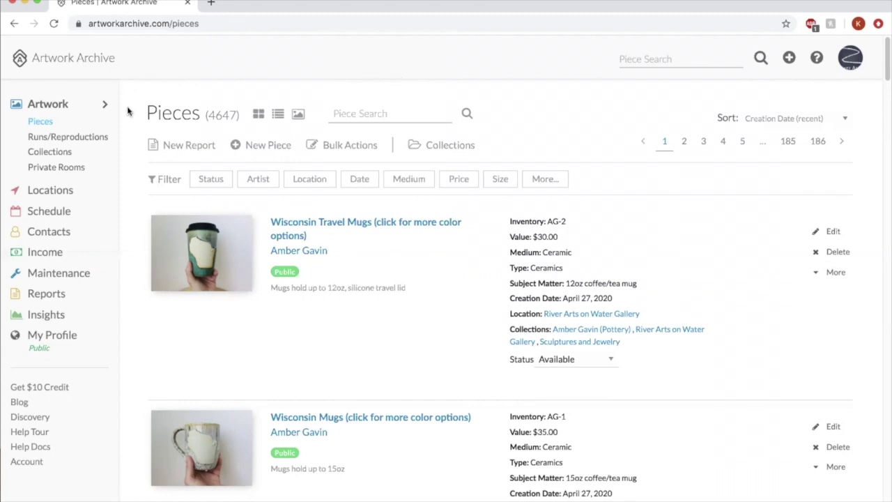
- Open My Profile, review the image, logo, contact and social links, then show Public Pieces
left_click(57, 339)
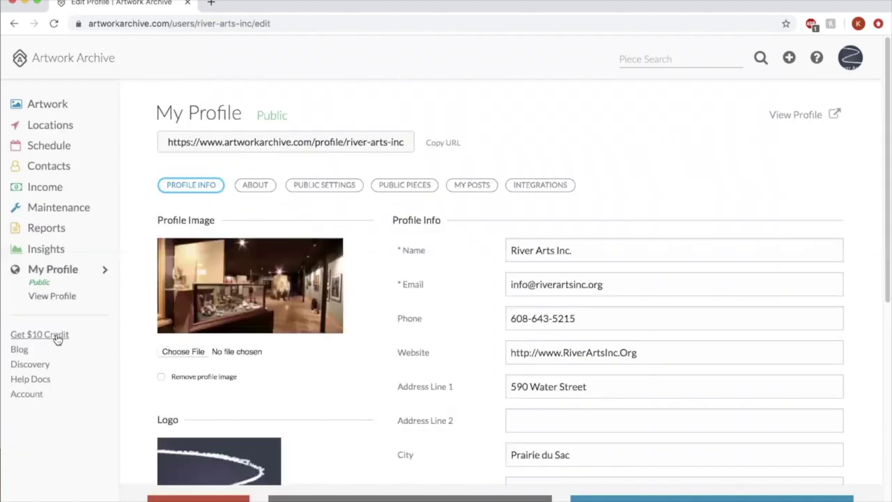
scroll(130, 265, "down", 1)
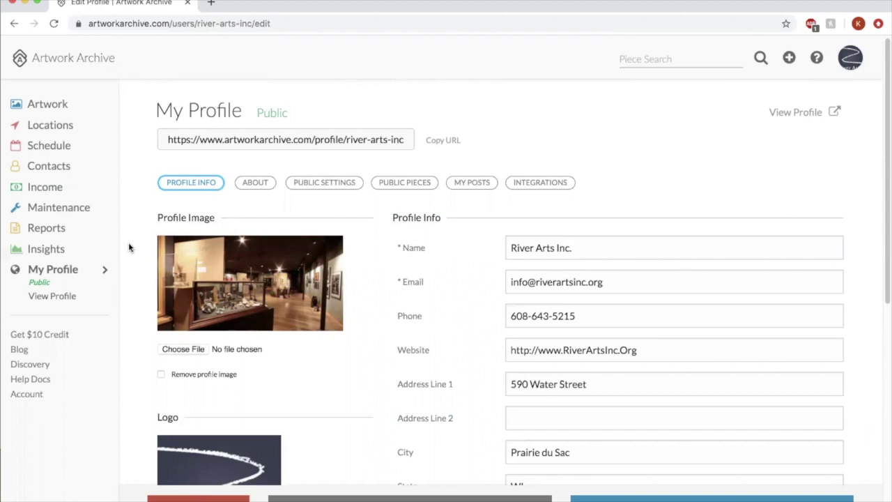
scroll(132, 248, "down", 2)
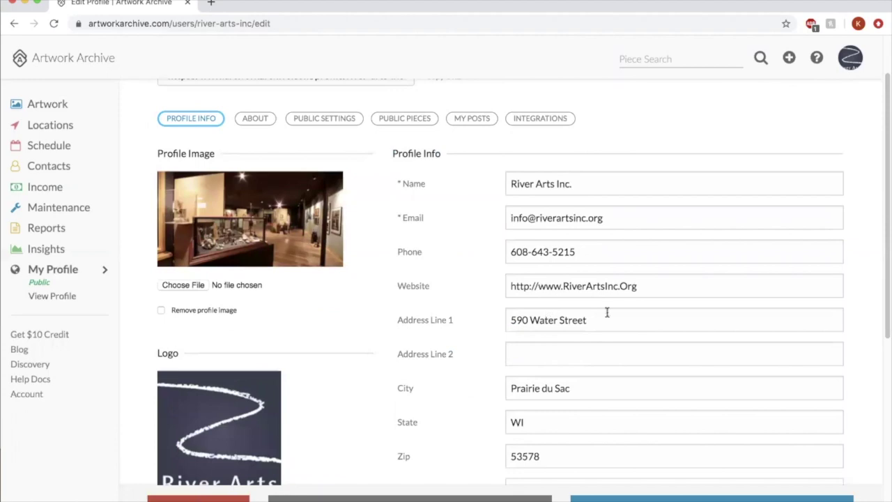
scroll(495, 313, "down", 1)
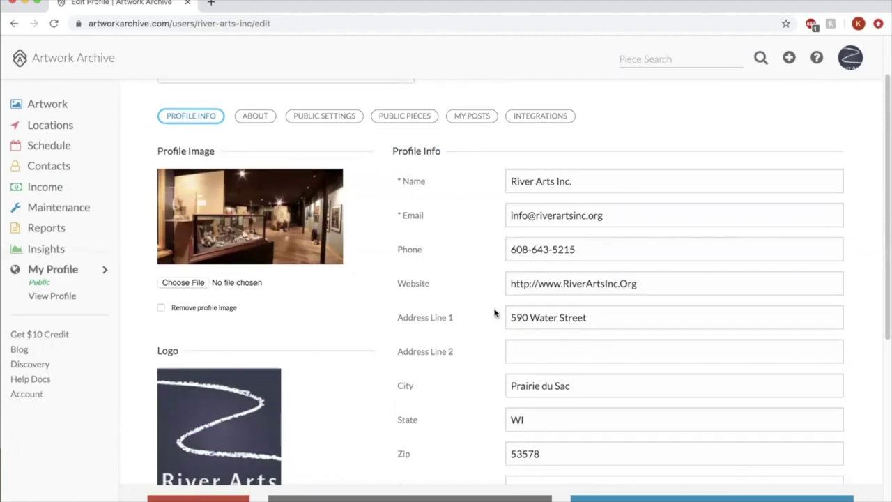
scroll(495, 313, "down", 10)
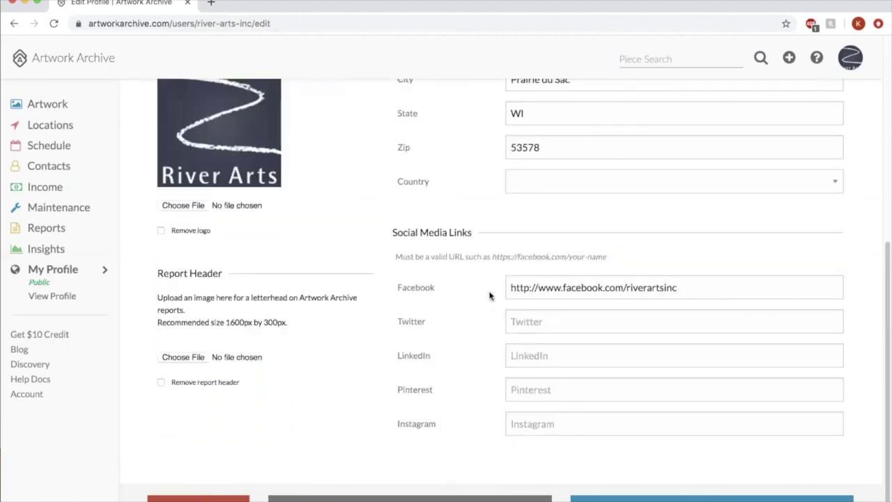
scroll(492, 296, "up", 10)
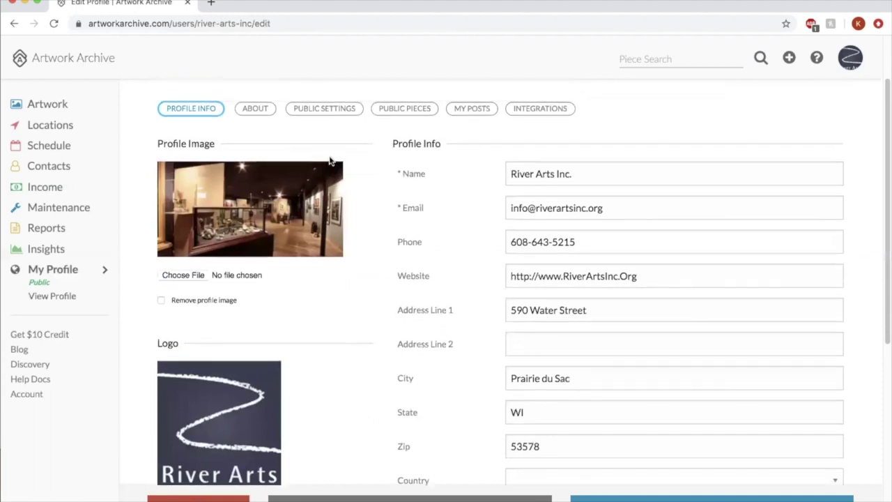
left_click(416, 109)
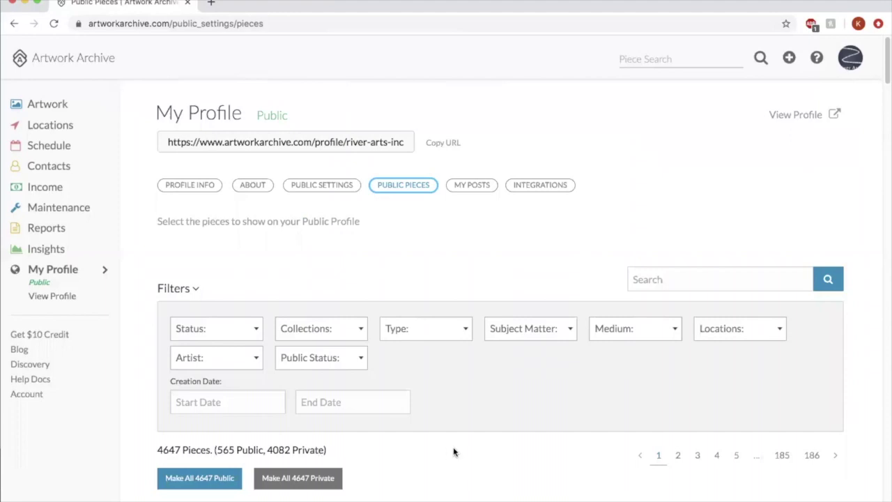
- Scroll the Public Pieces settings showing 565 public and 4082 private of 4647 pieces
scroll(474, 448, "down", 5)
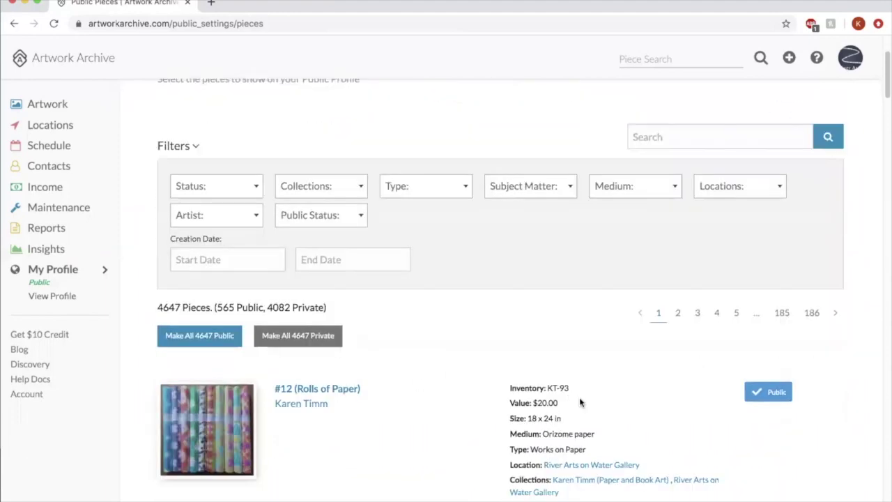
scroll(616, 361, "up", 5)
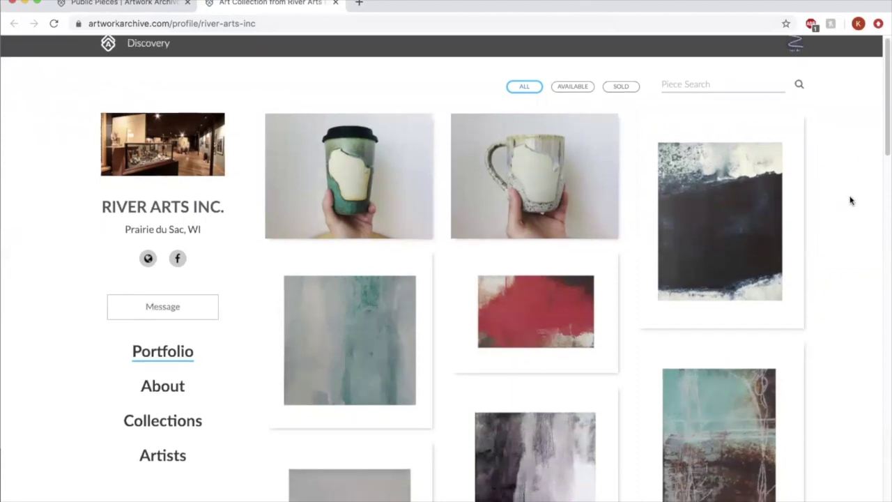
- Scroll the River Arts Inc. public portfolio grid, then open its Artists page
scroll(852, 200, "down", 2)
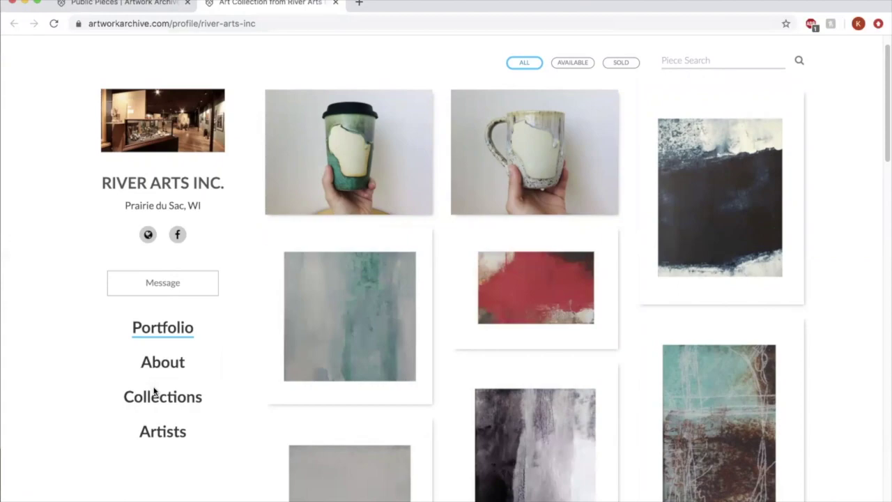
left_click(159, 432)
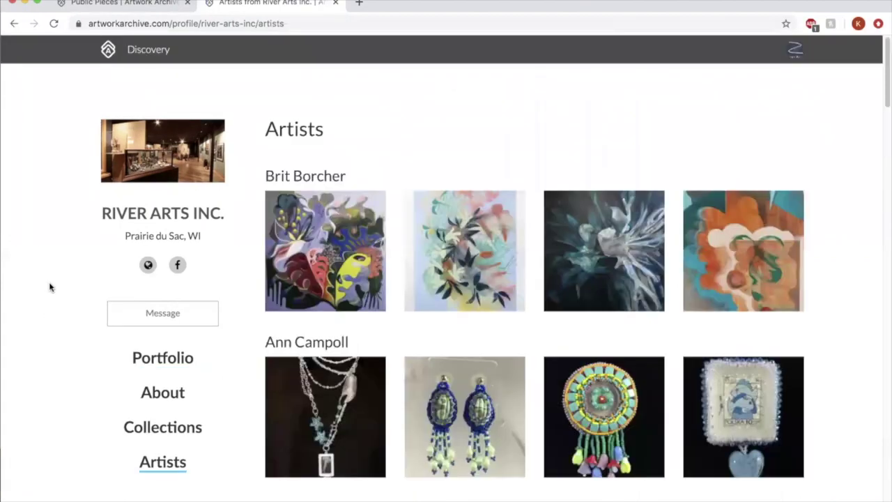
- Browse the Artists and Collections pages of the River Arts Inc. public profile
scroll(59, 293, "down", 1)
scroll(58, 292, "down", 6)
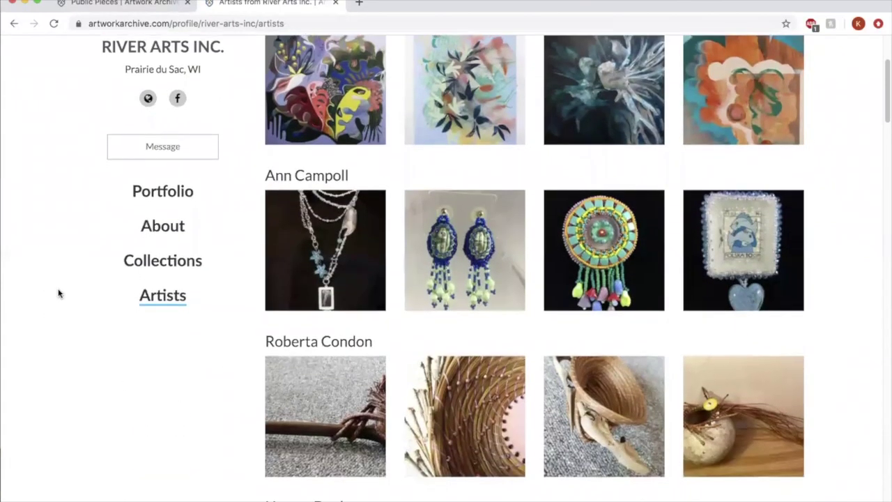
scroll(74, 293, "up", 6)
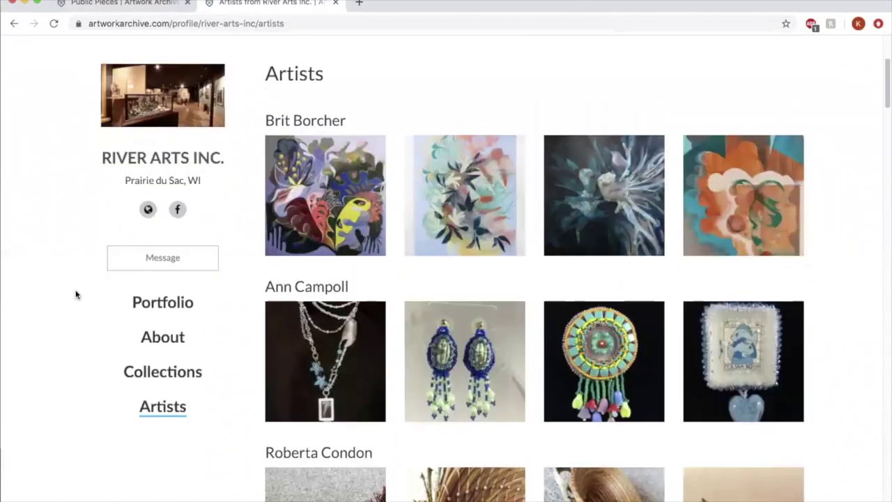
left_click(130, 377)
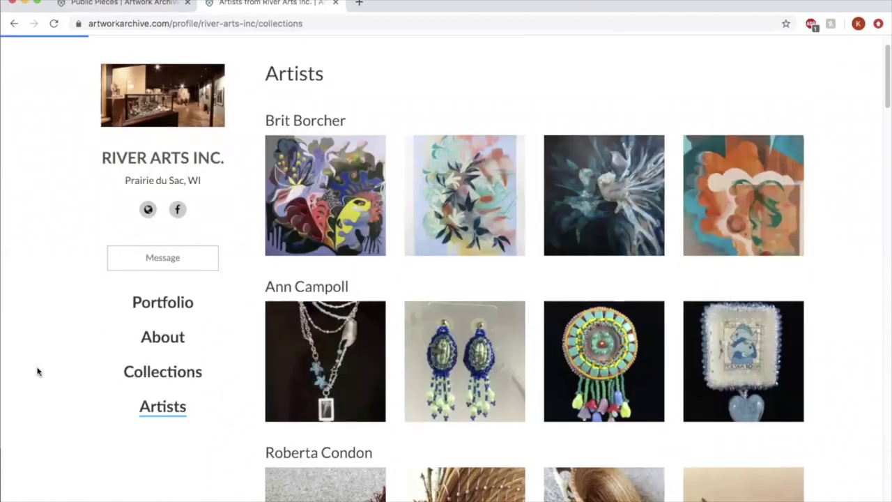
scroll(44, 308, "down", 1)
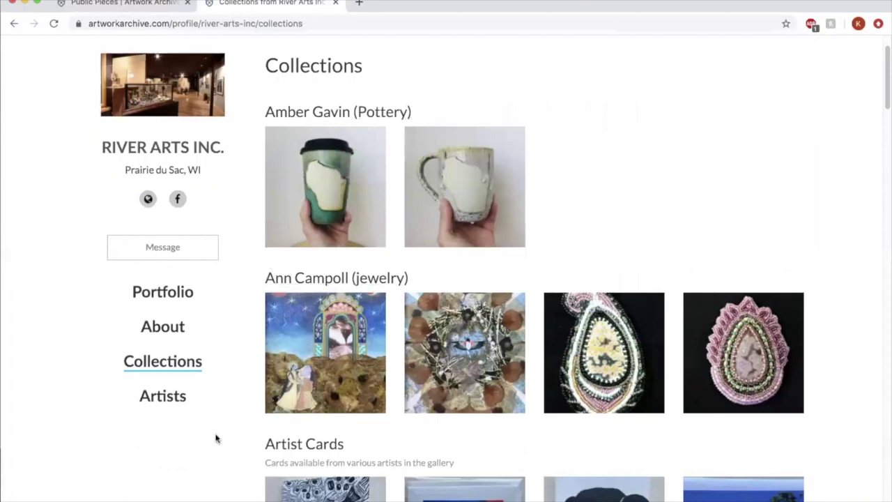
scroll(223, 419, "down", 1)
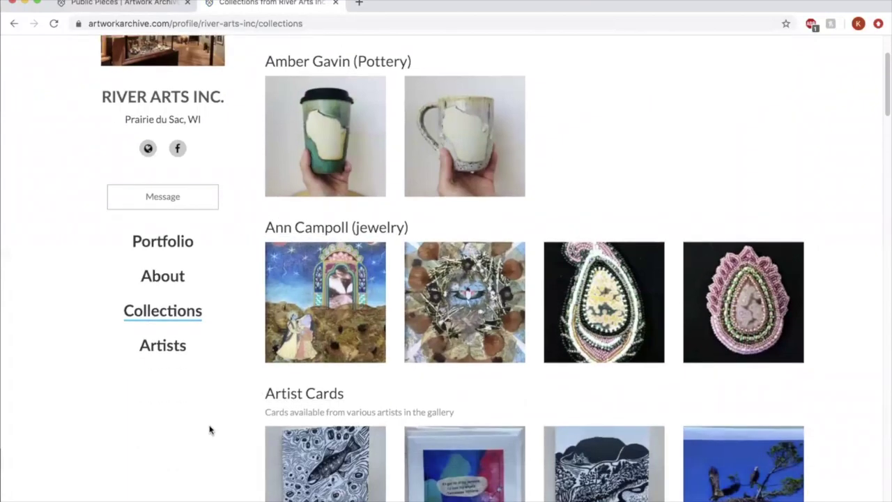
scroll(207, 435, "down", 1)
scroll(207, 435, "down", 1)
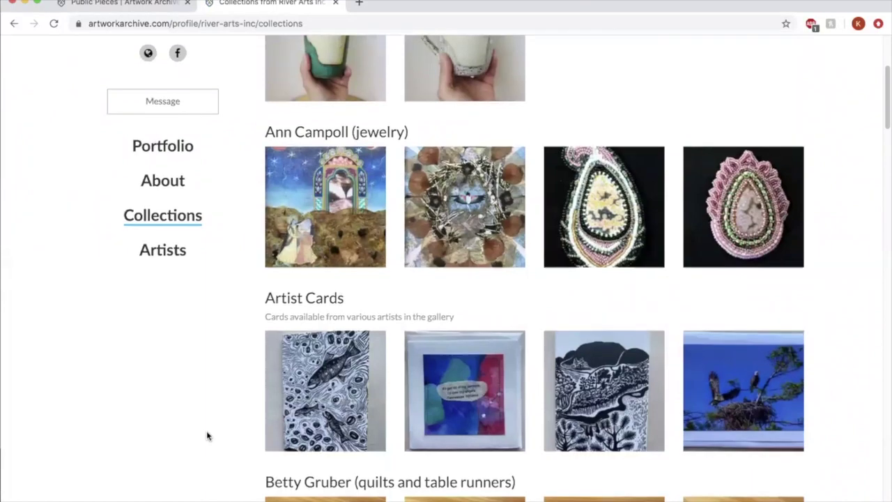
scroll(207, 435, "up", 3)
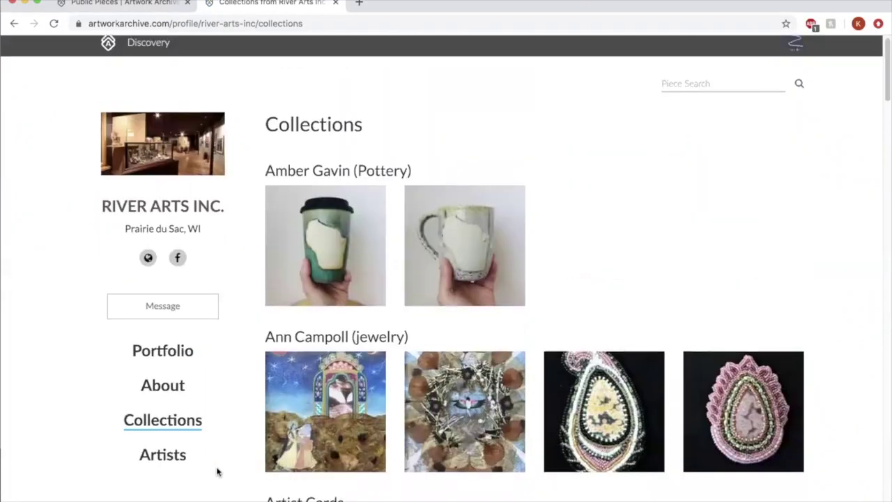
scroll(209, 438, "up", 1)
- Read the gallery description on the About page, then close the public profile tab
left_click(174, 393)
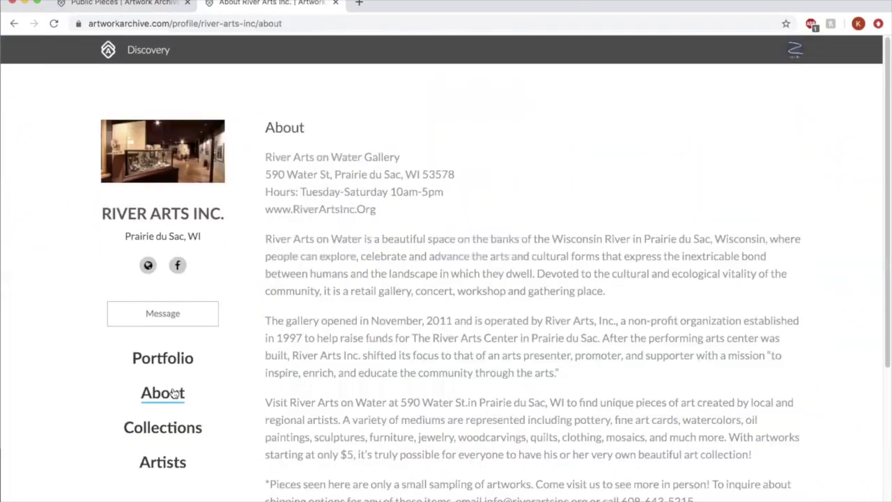
scroll(461, 415, "down", 1)
scroll(460, 414, "down", 2)
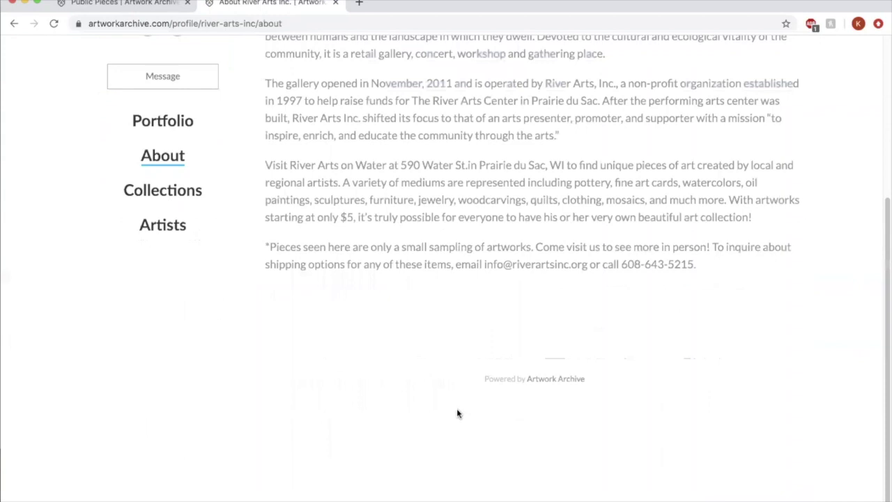
scroll(457, 414, "up", 4)
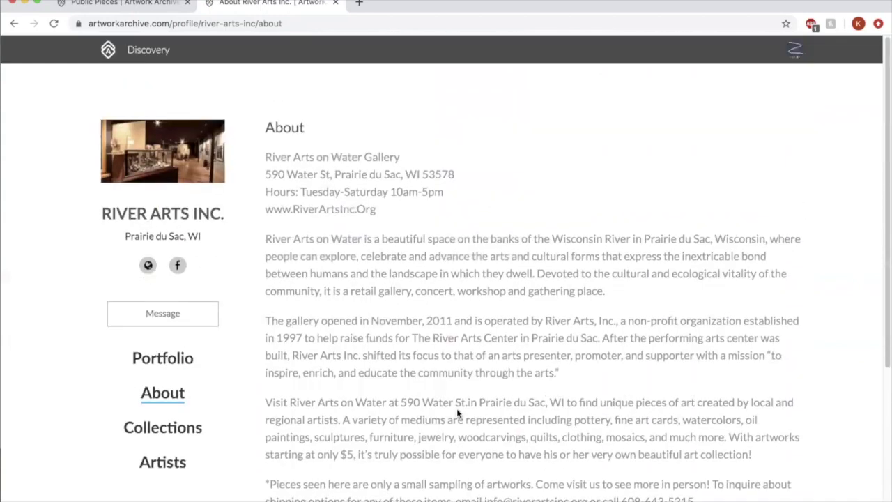
left_click(335, 4)
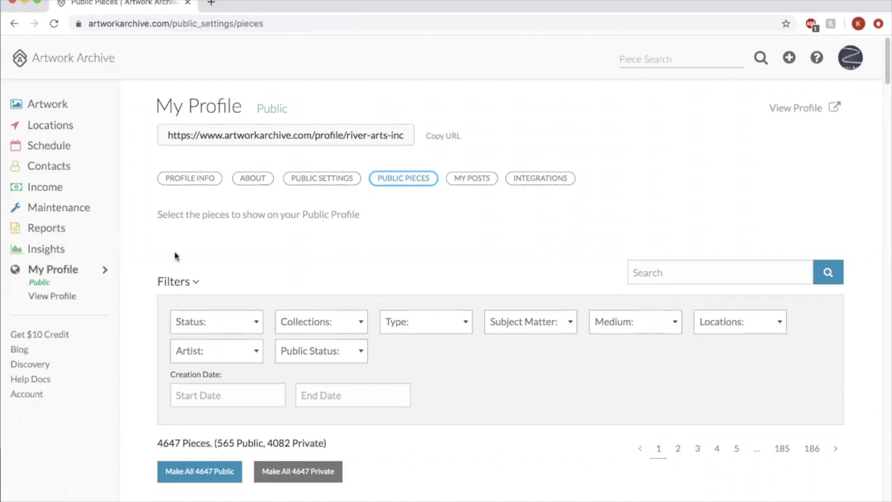
- Scroll back up on the Public Pieces page, then switch over to the slide presentation
scroll(175, 257, "up", 1)
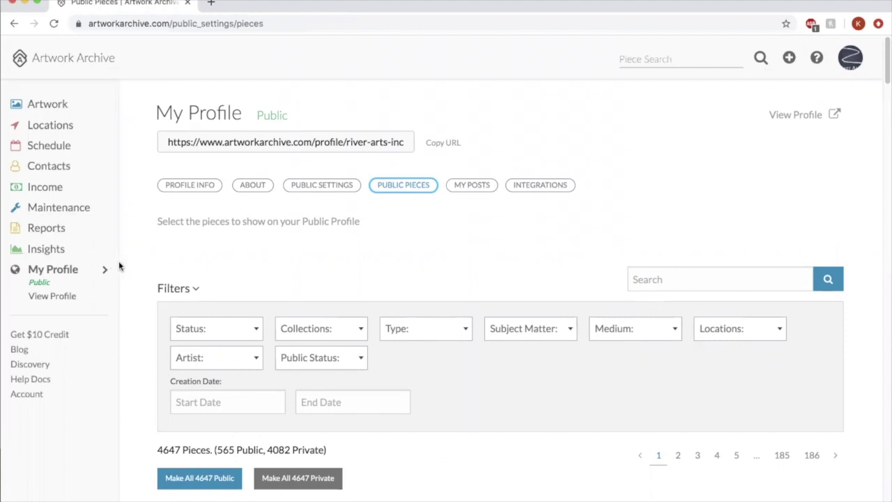
key("super+Tab")
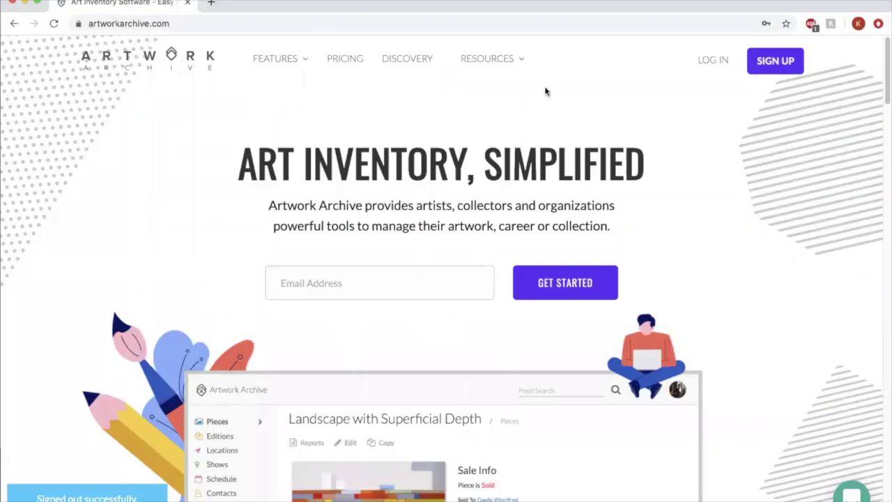
- Open Resources > Guides and scroll through the guides for artists and collectors
mouse_move(497, 59)
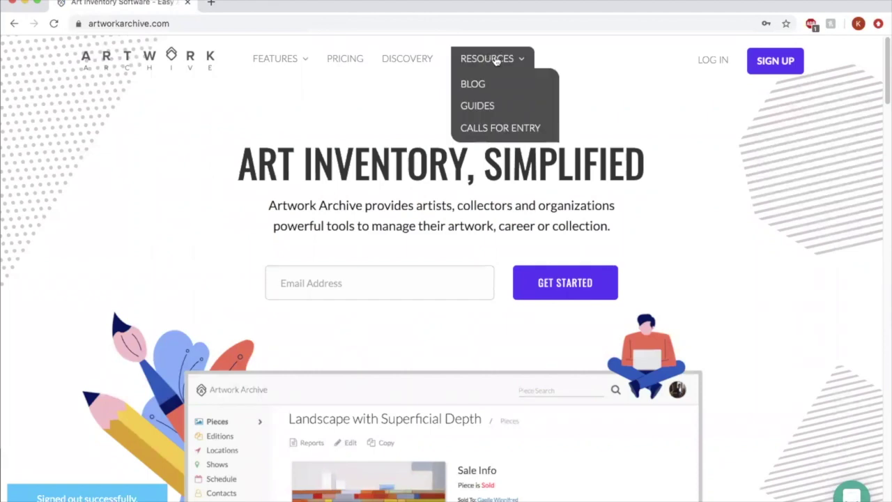
left_click(479, 106)
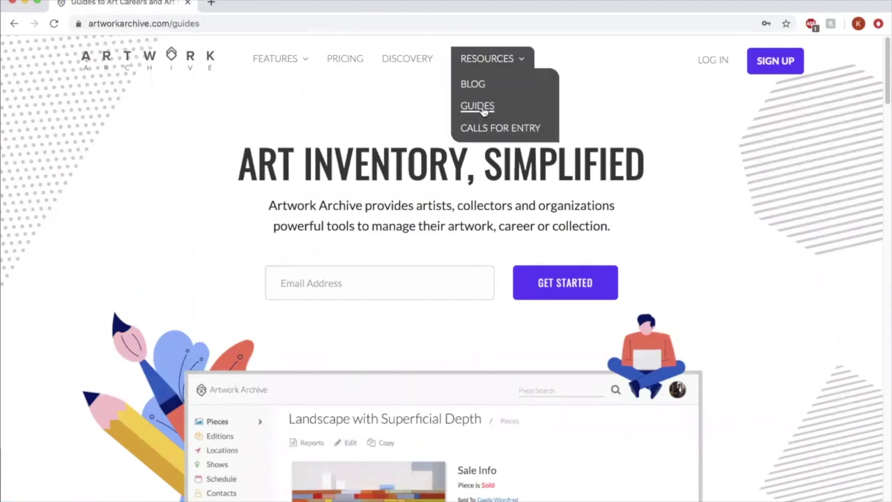
scroll(448, 253, "down", 1)
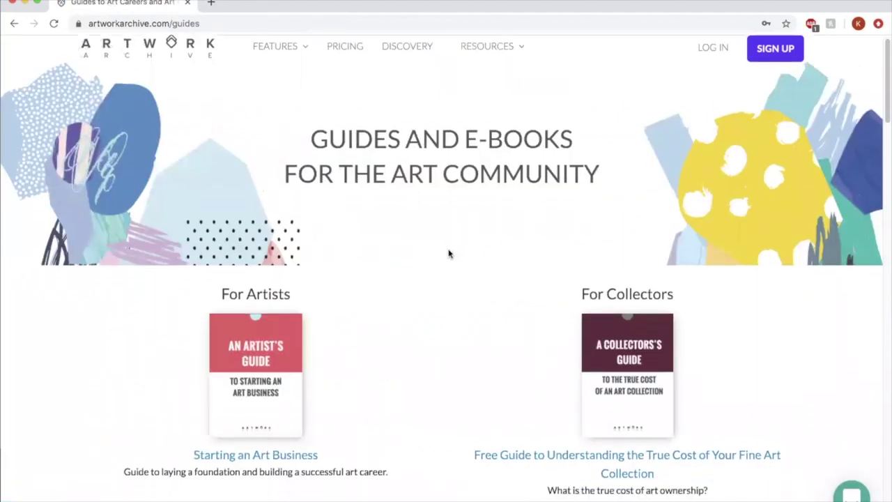
scroll(442, 259, "down", 3)
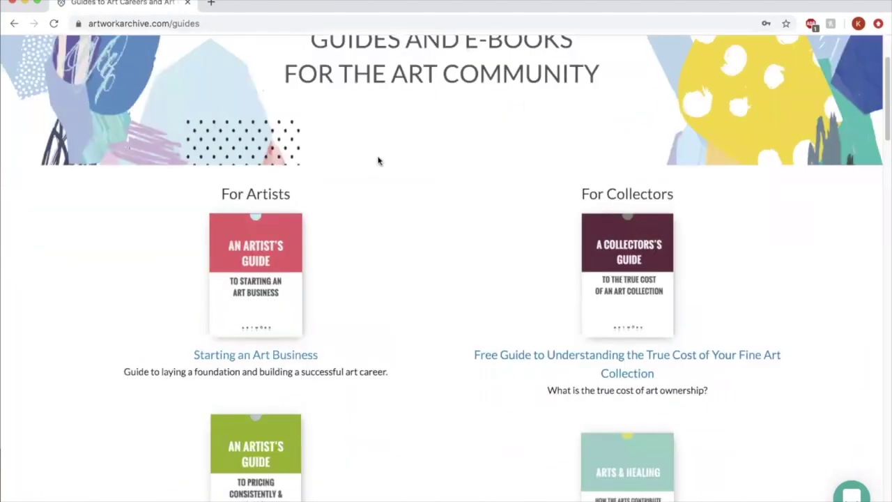
scroll(378, 265, "down", 3)
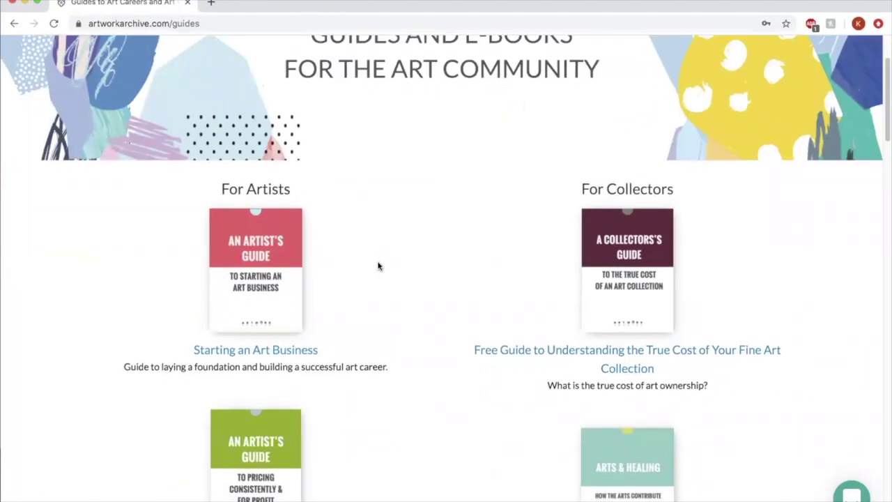
scroll(378, 265, "down", 1)
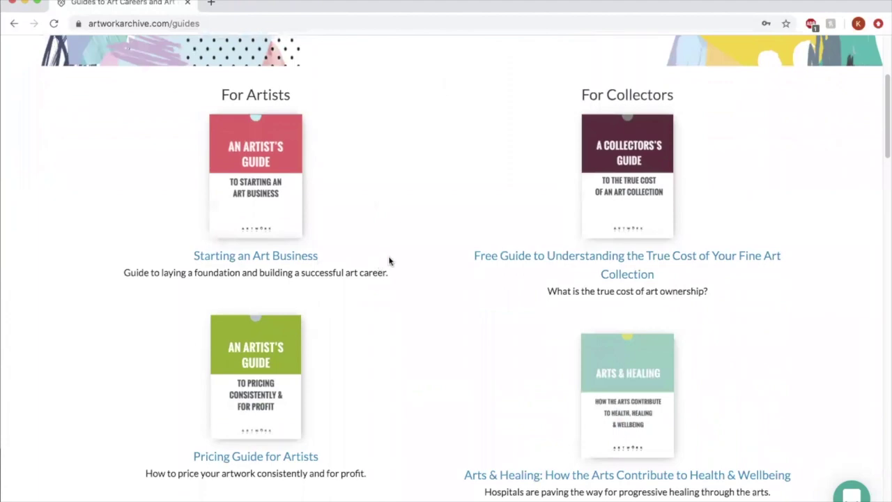
scroll(358, 271, "down", 8)
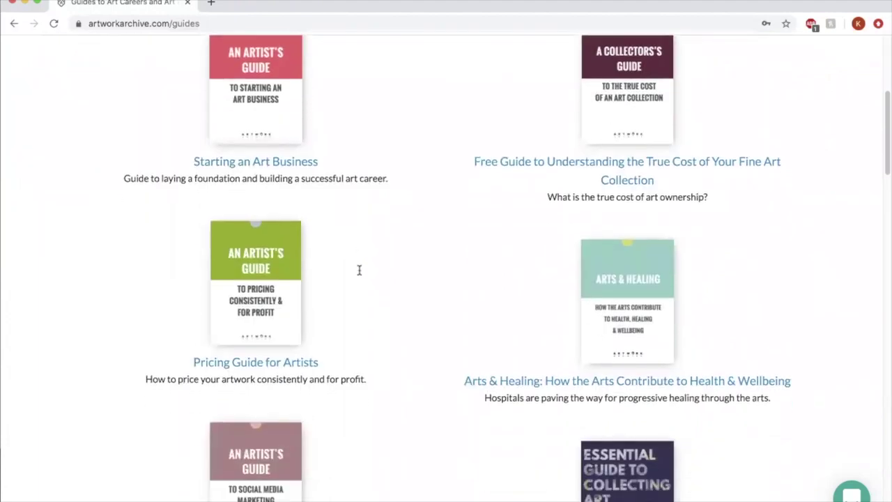
scroll(410, 283, "down", 6)
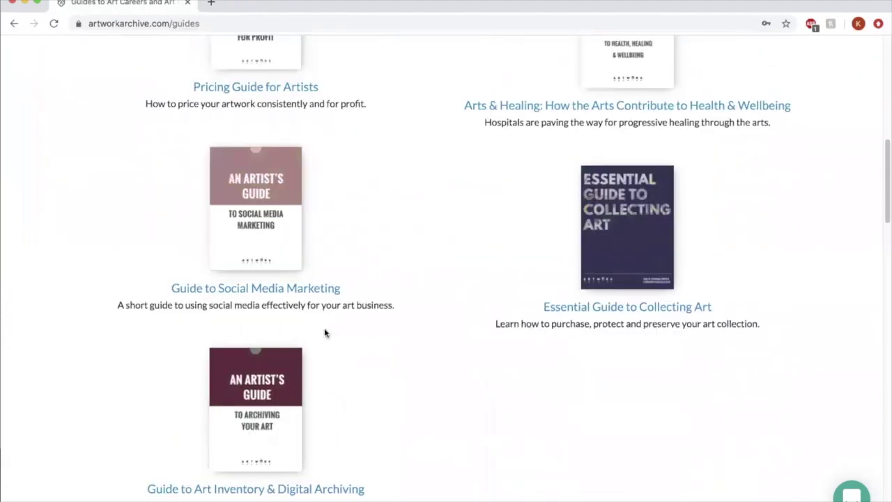
scroll(414, 355, "down", 4)
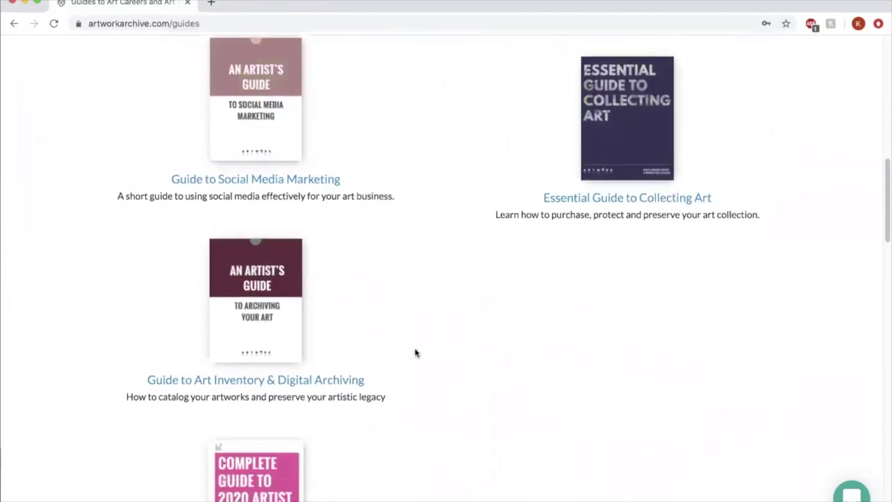
scroll(442, 370, "down", 9)
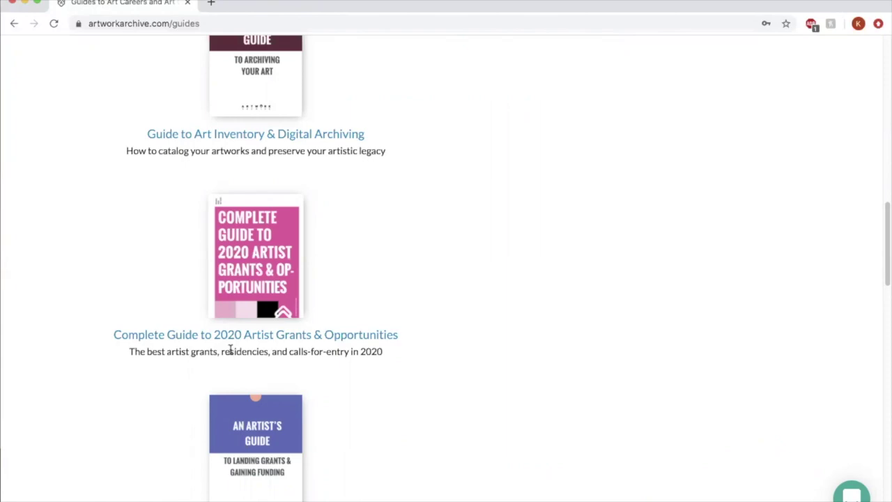
scroll(447, 325, "down", 3)
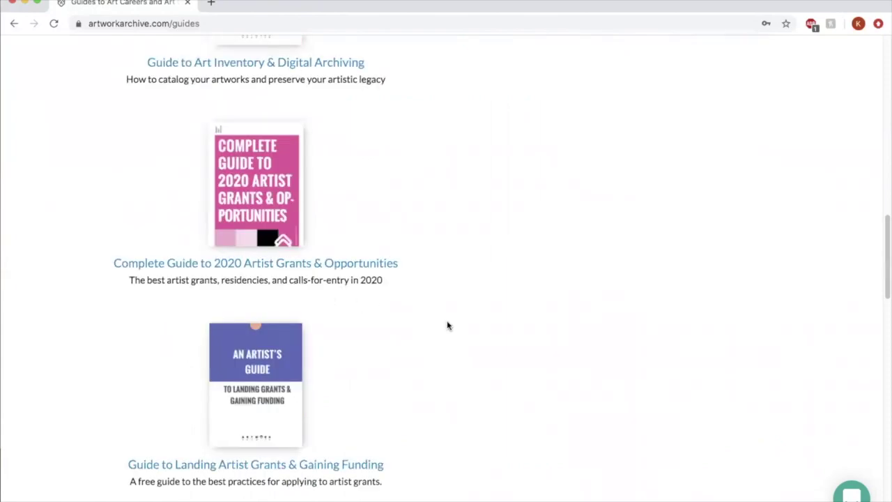
scroll(448, 328, "down", 5)
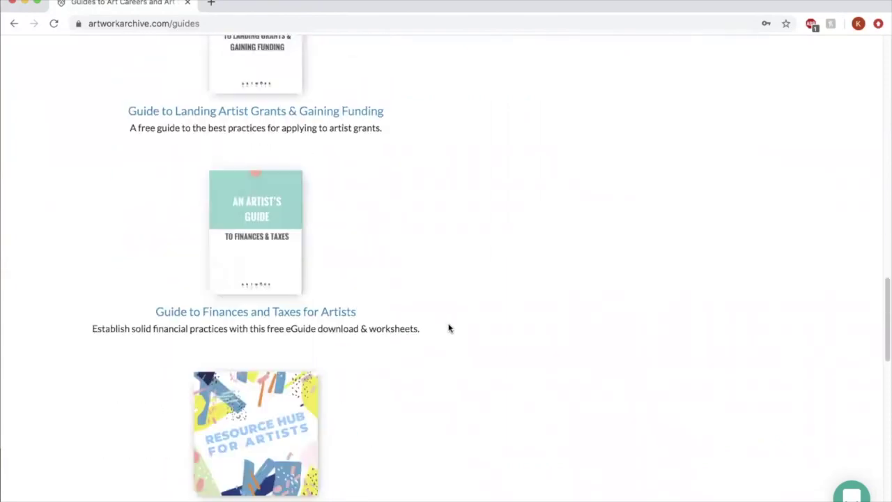
scroll(449, 327, "down", 2)
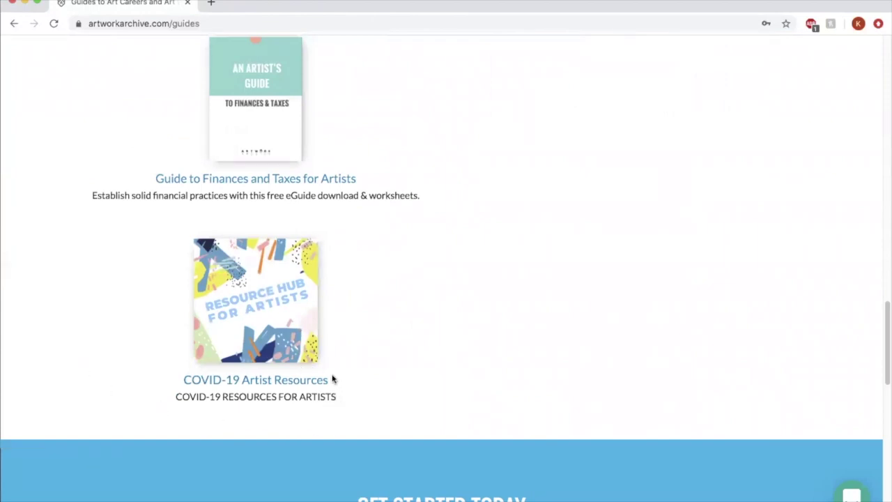
scroll(380, 408, "up", 10)
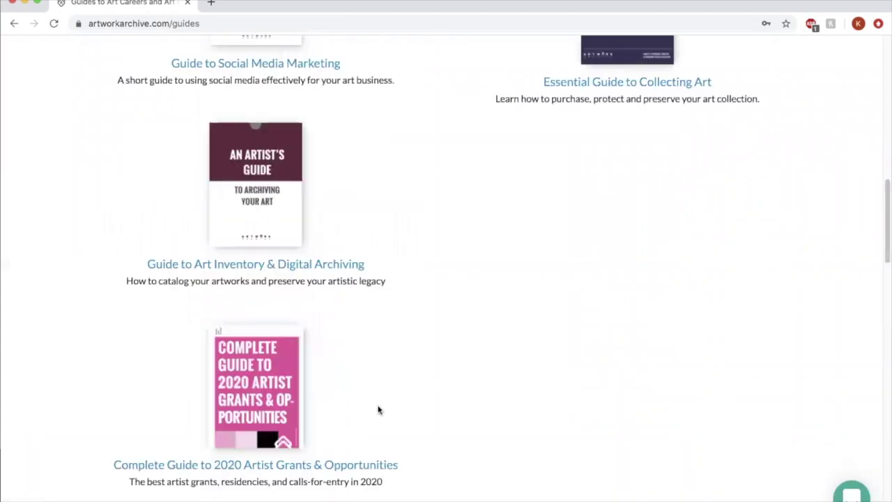
scroll(377, 412, "up", 10)
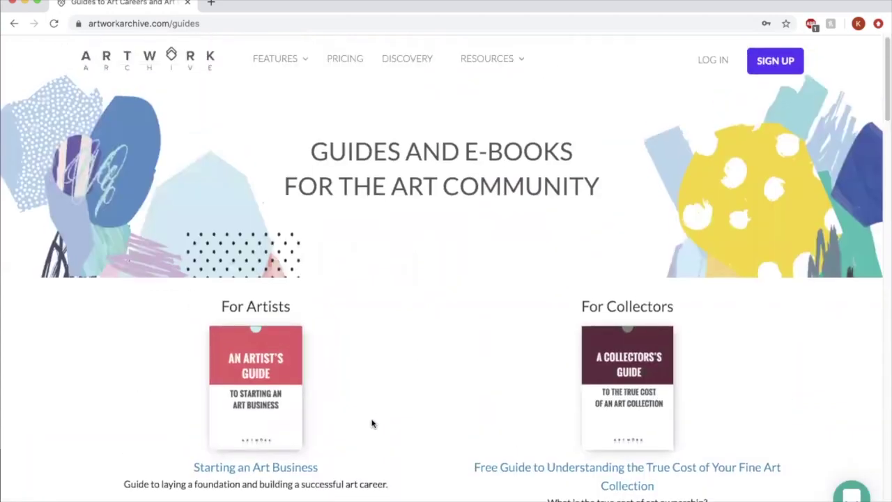